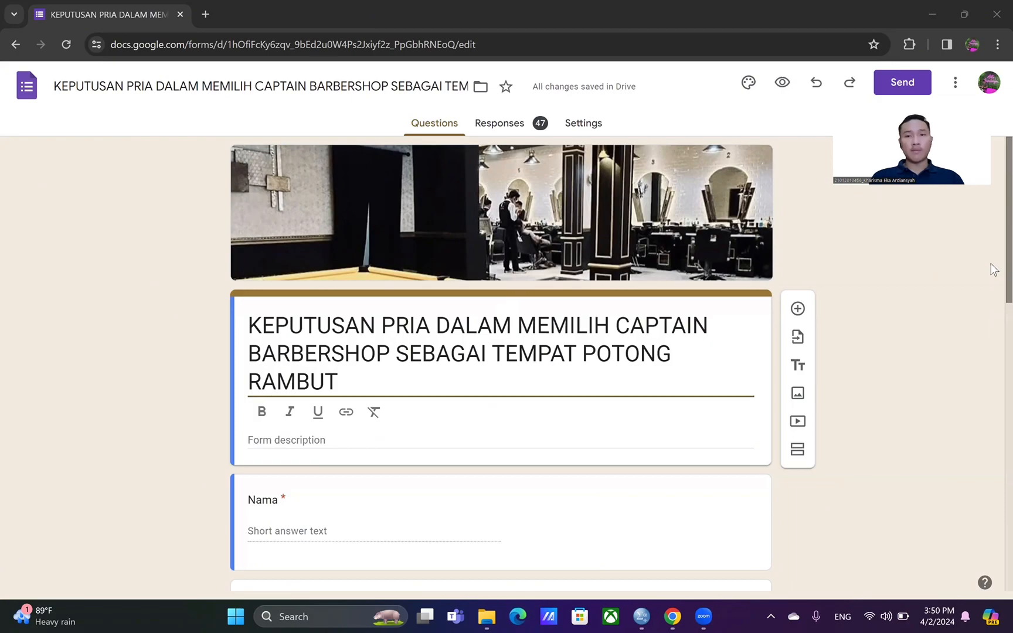
Look through the survey form's questions and open its collected responses as a spreadsheet.
scroll(993, 317, "down", 1)
scroll(992, 386, "down", 4)
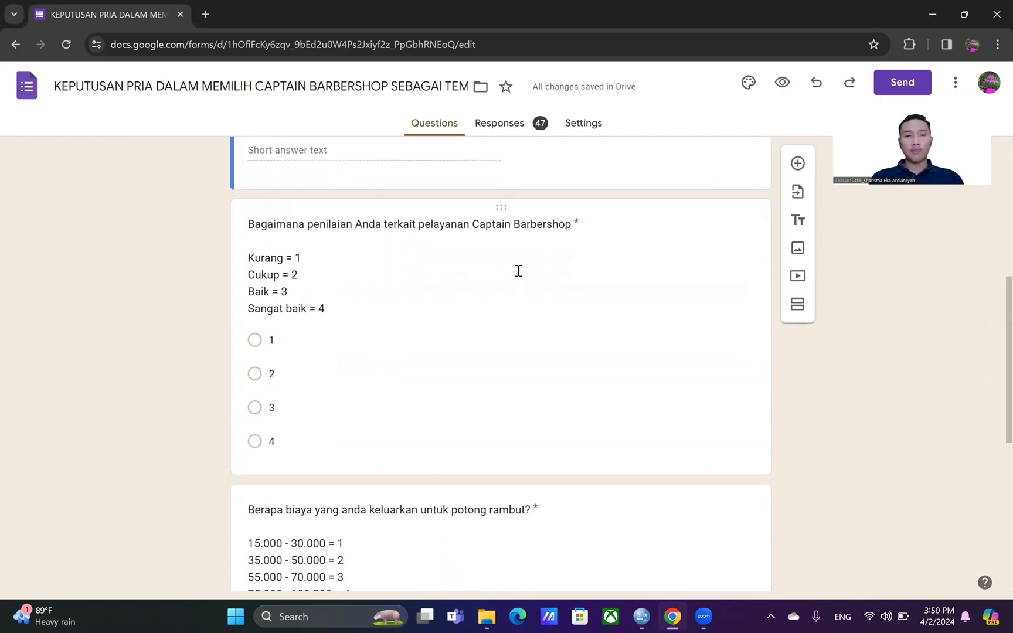
left_click_drag(993, 354, 990, 452)
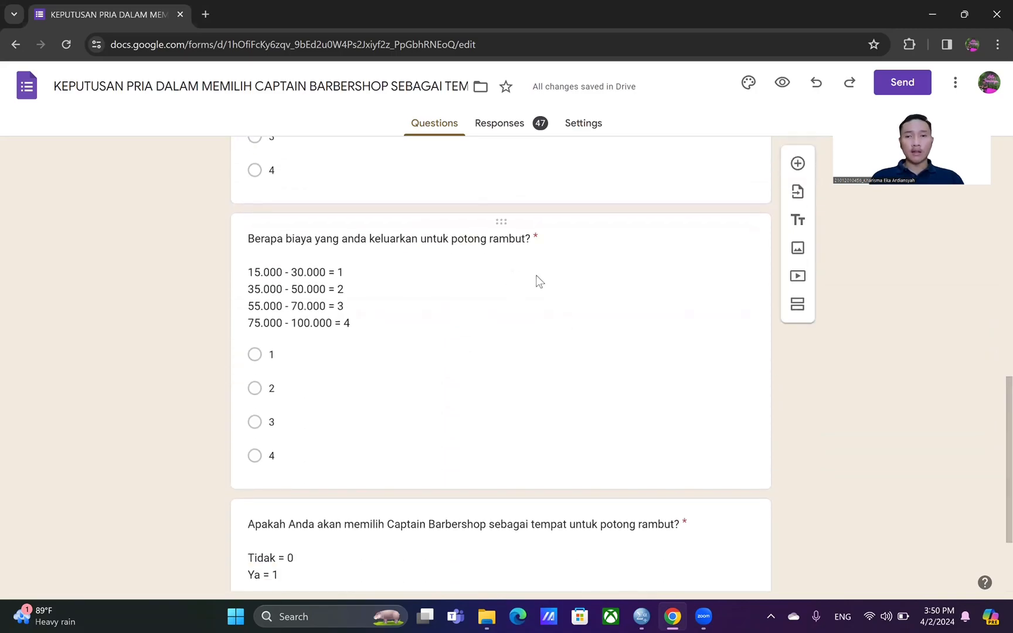
left_click_drag(993, 441, 990, 529)
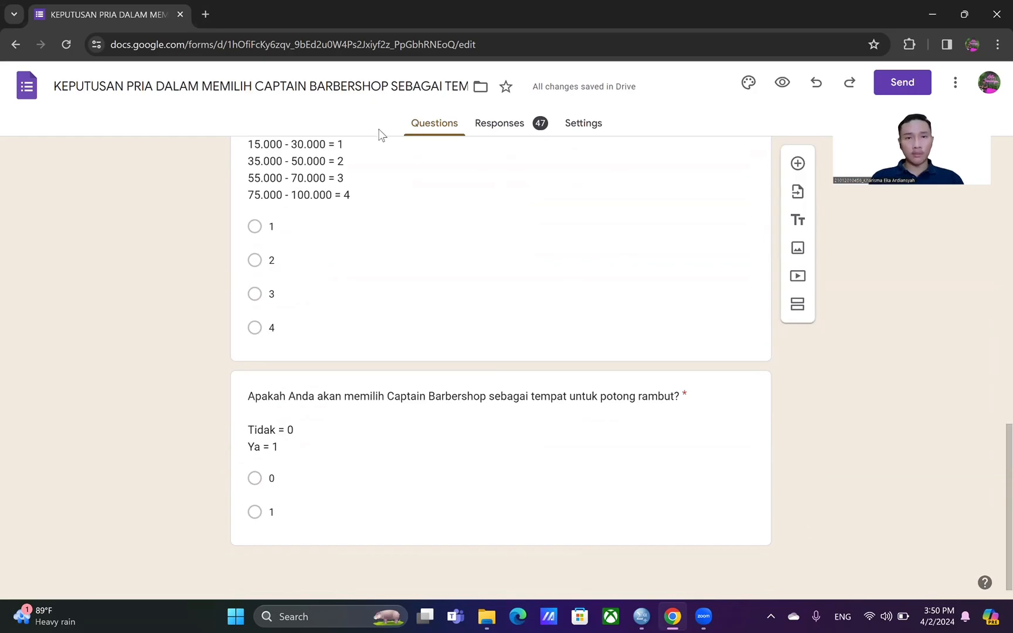
left_click(510, 126)
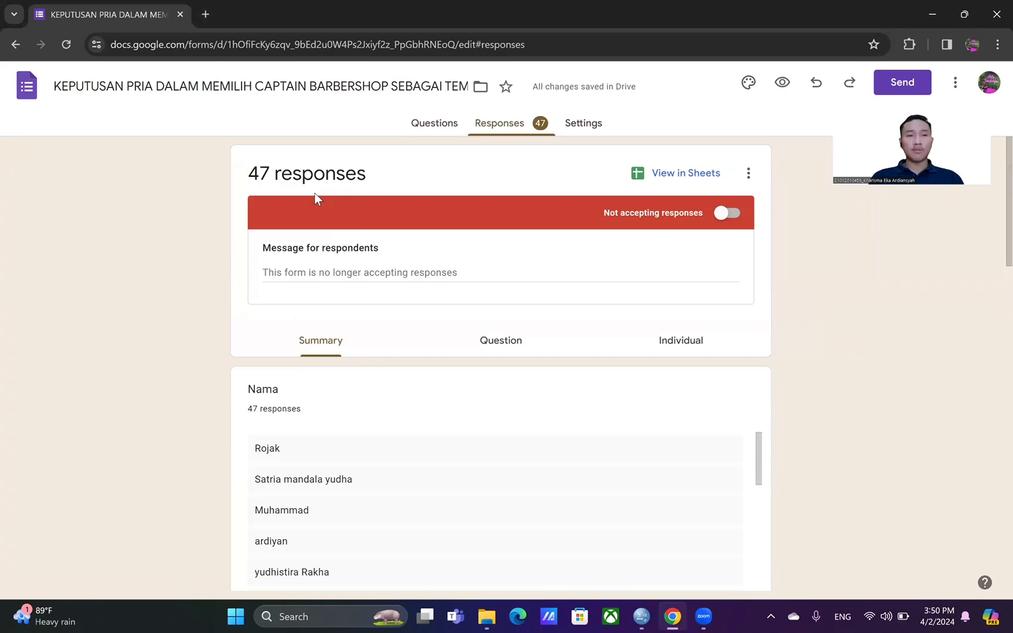
left_click(667, 179)
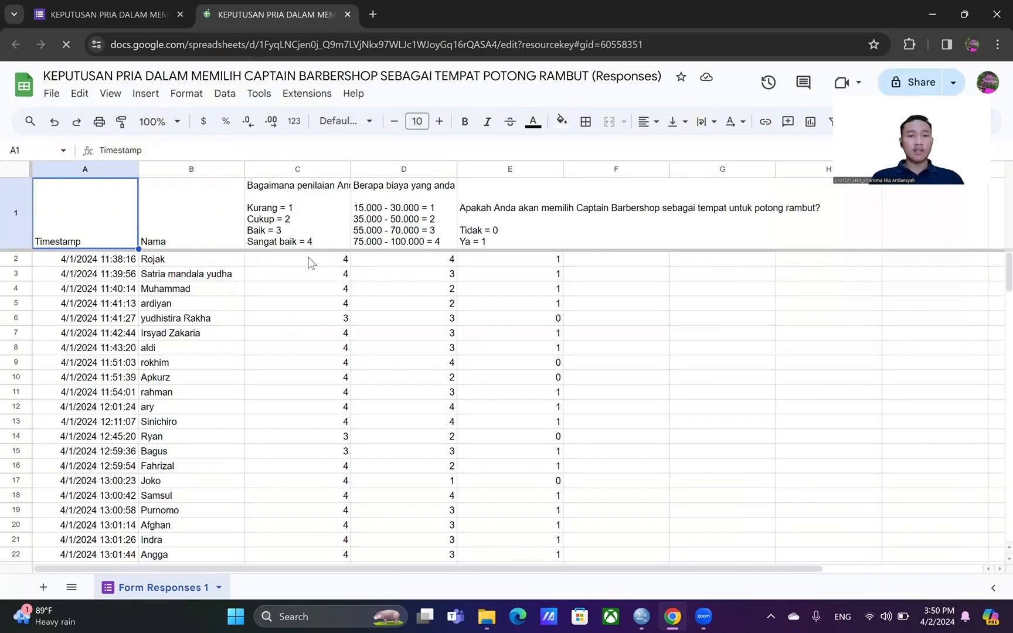
Copy the numeric answers of the three rating questions, cells C2:E48, from the response sheet.
left_click_drag(309, 261, 522, 406)
left_click_drag(525, 525, 561, 426)
key("ctrl+c")
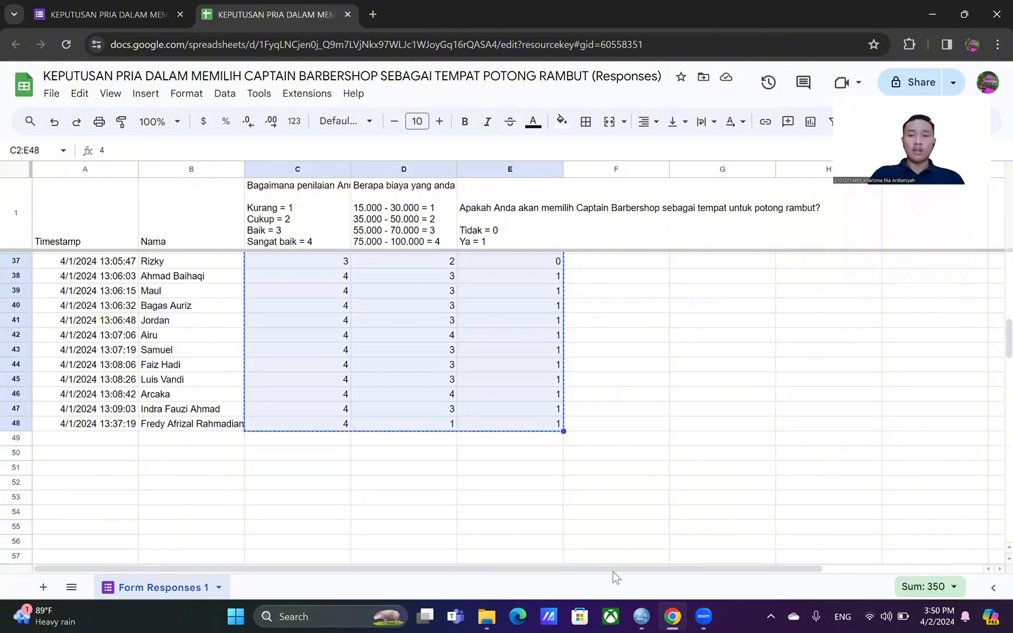
Switch to SPSS Statistics and paste the copied answers into the empty data grid, starting at the first cell.
mouse_move(641, 617)
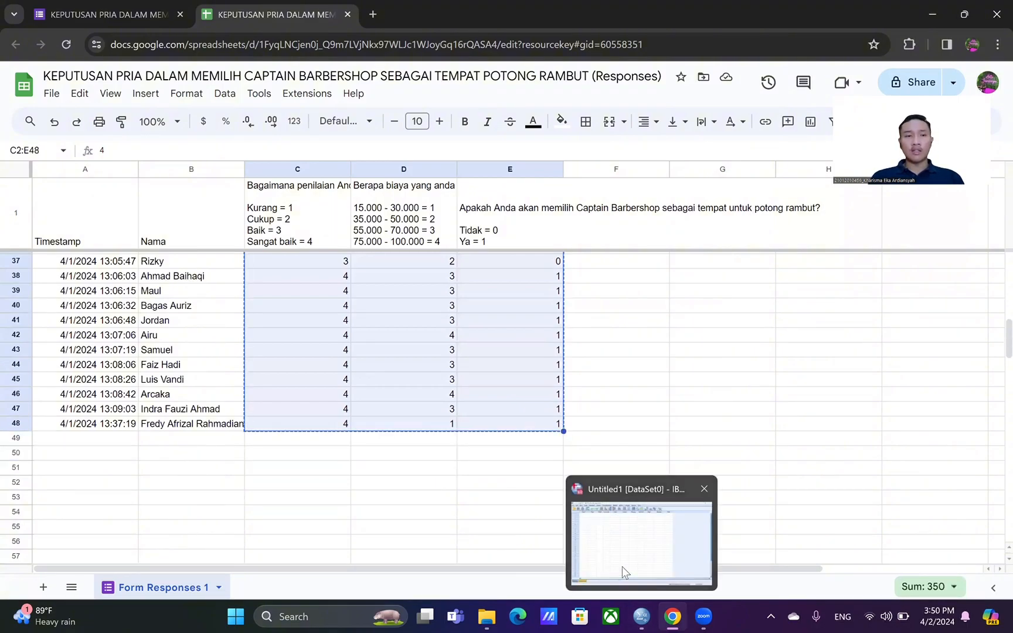
left_click(622, 567)
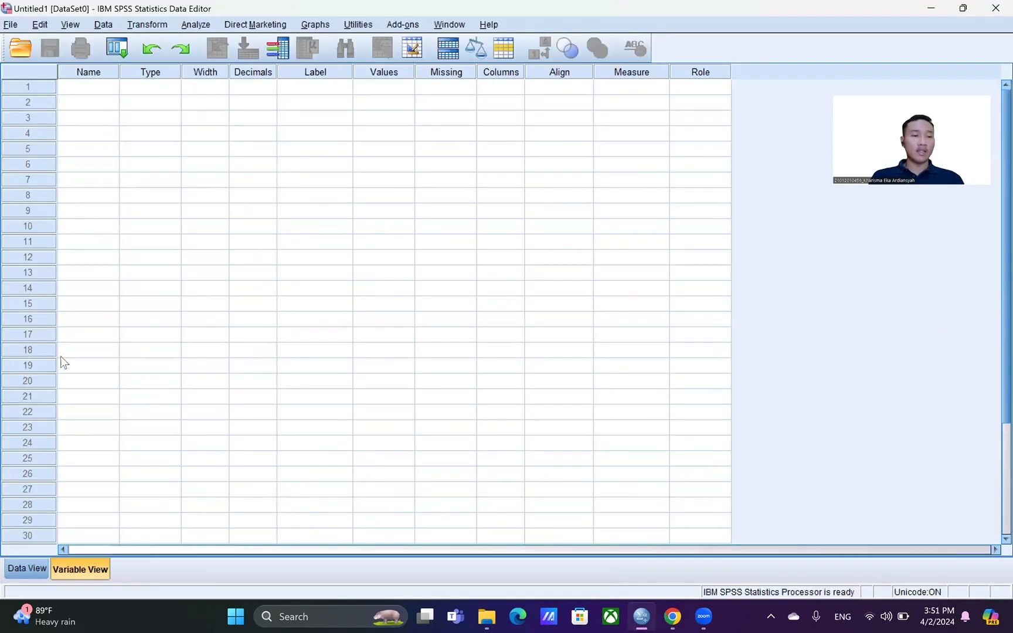
left_click(27, 569)
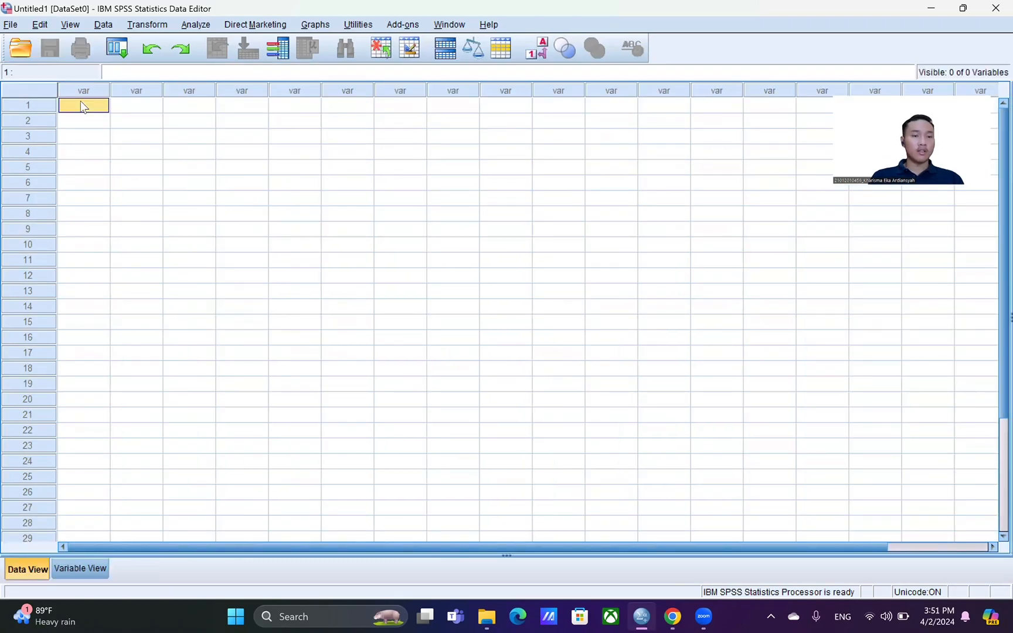
key("ctrl+v")
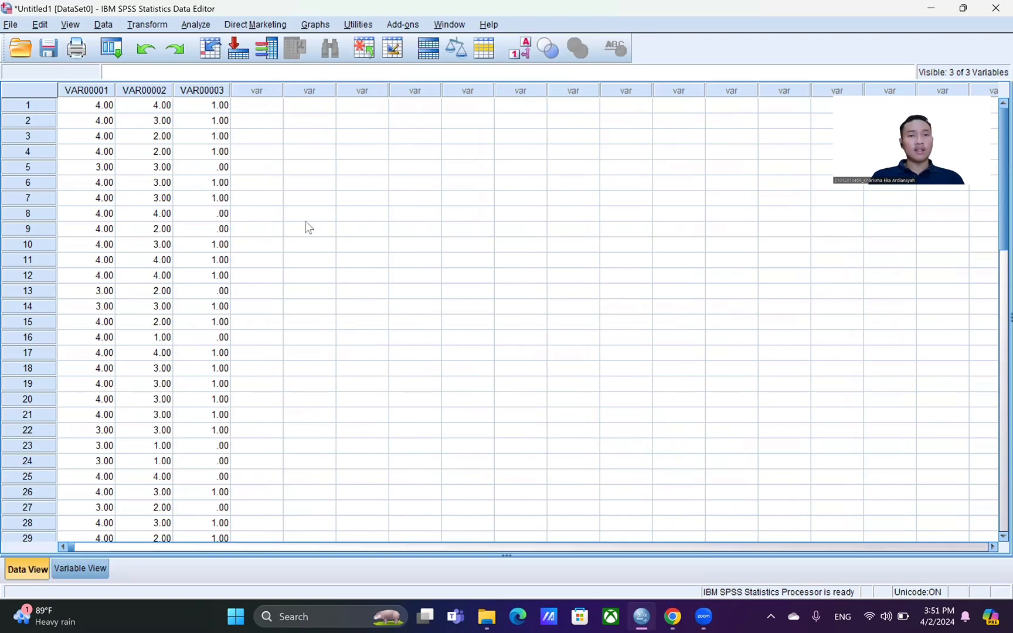
Rename the three pasted variables X1, X2 and Y in the variable definitions.
left_click(95, 567)
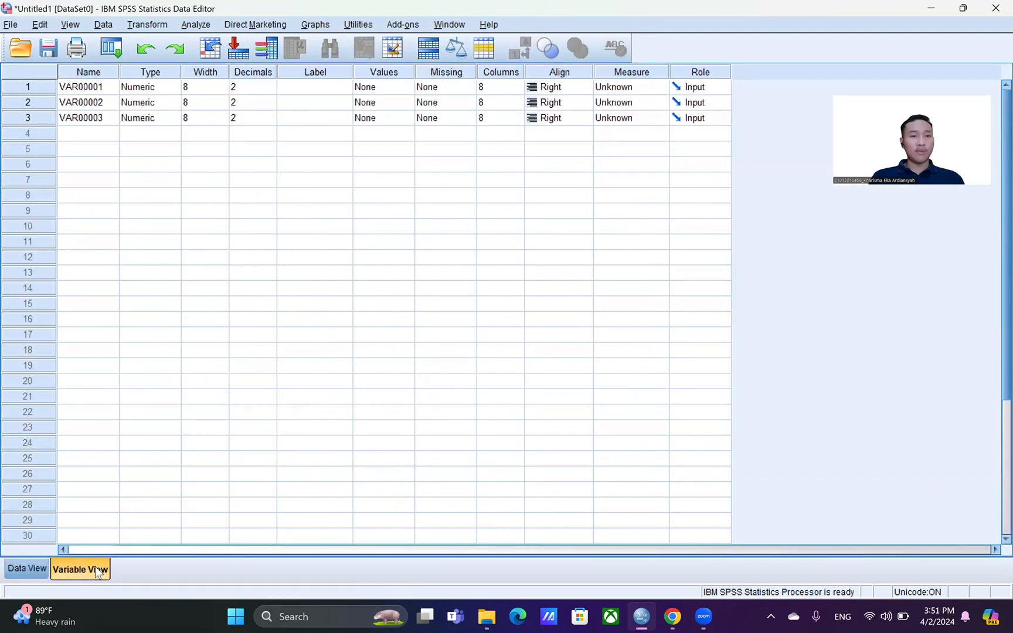
left_click(99, 88)
left_click(100, 86)
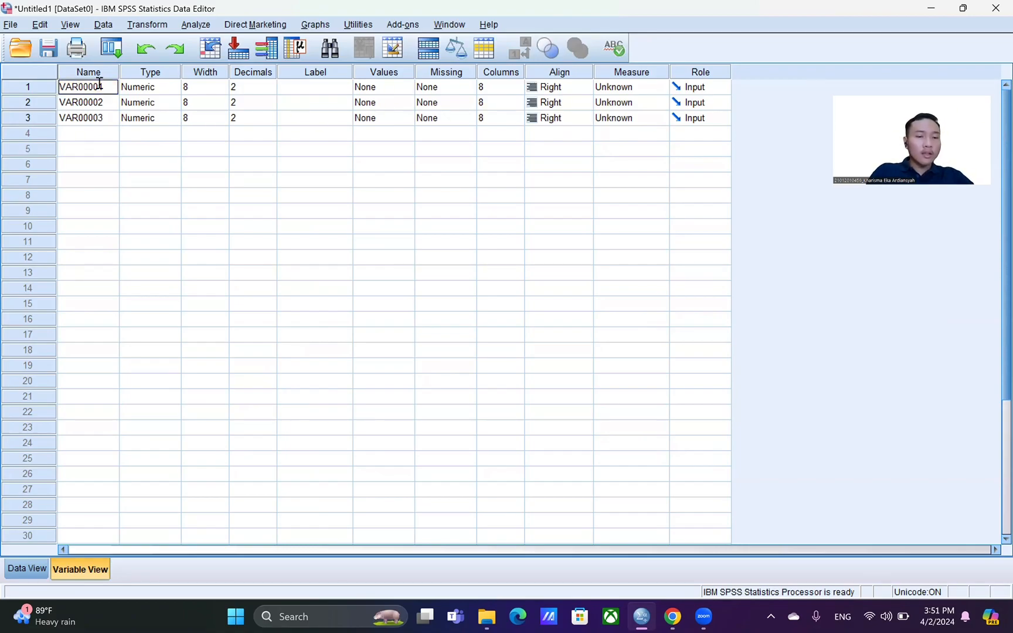
type("X1")
key("Return")
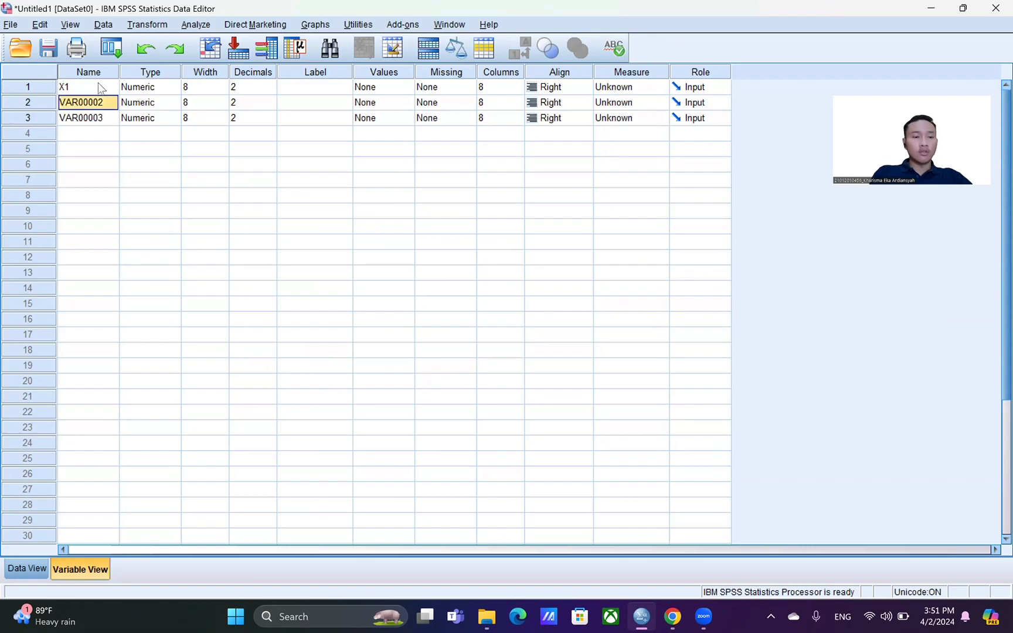
key("F2")
type("X2")
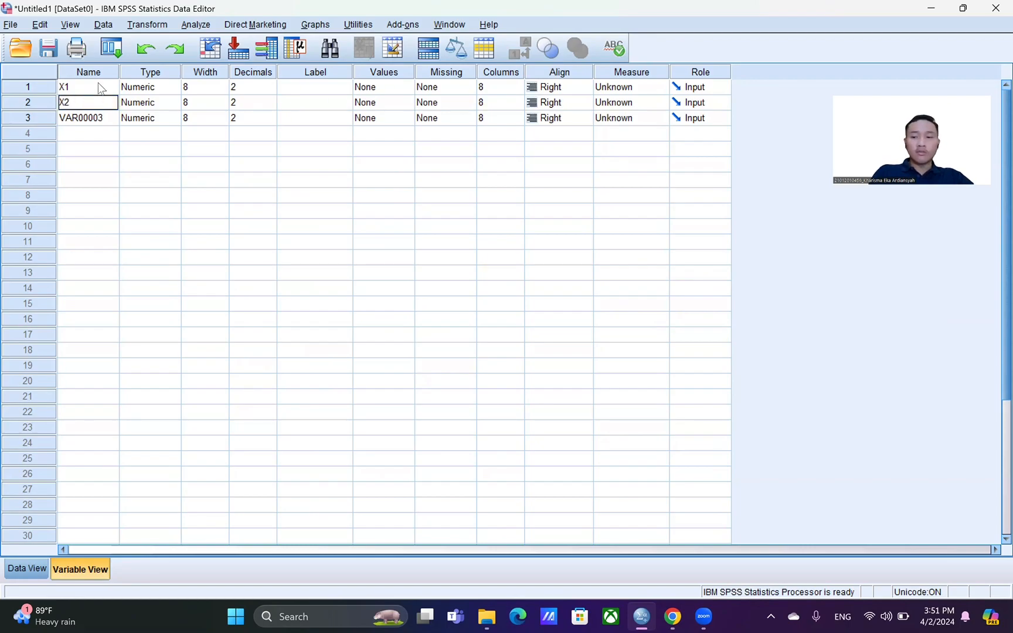
key("Return")
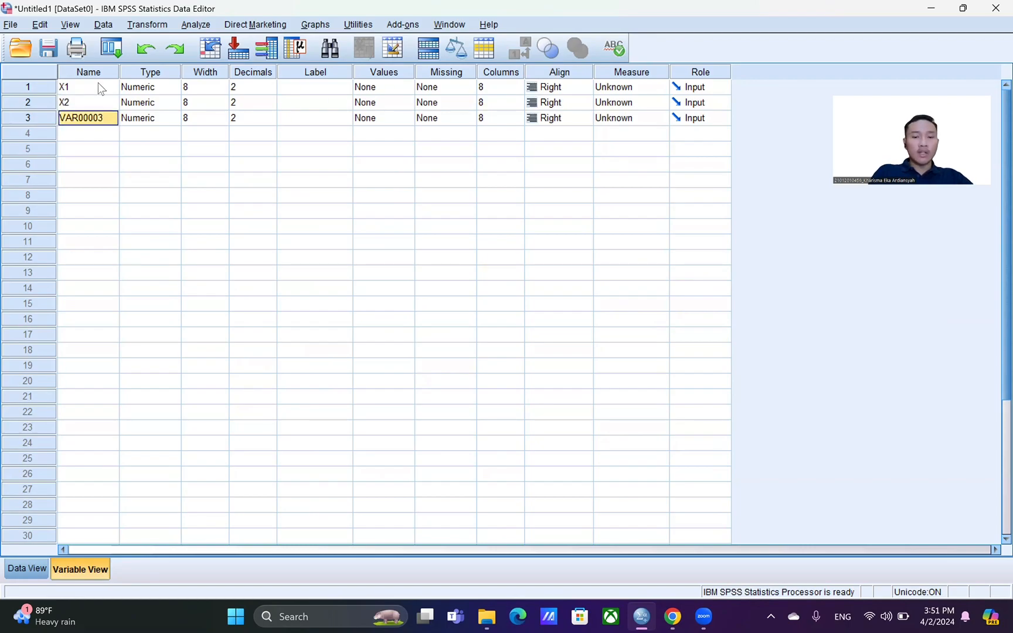
type("Y")
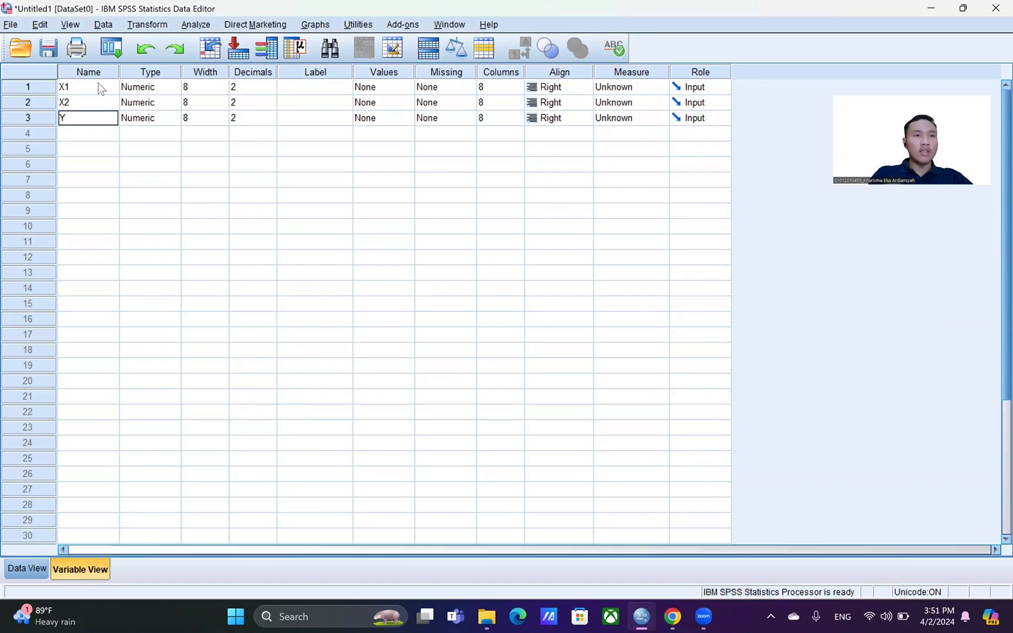
Set the number of decimals to 0 for X1, X2 and Y.
left_click(264, 85)
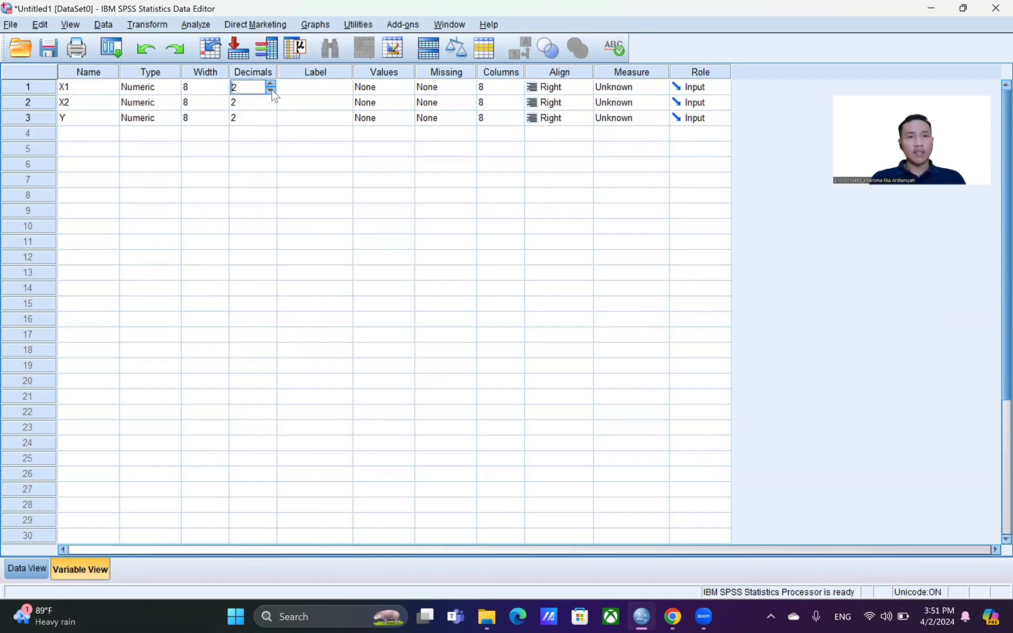
left_click(270, 90)
left_click(270, 90)
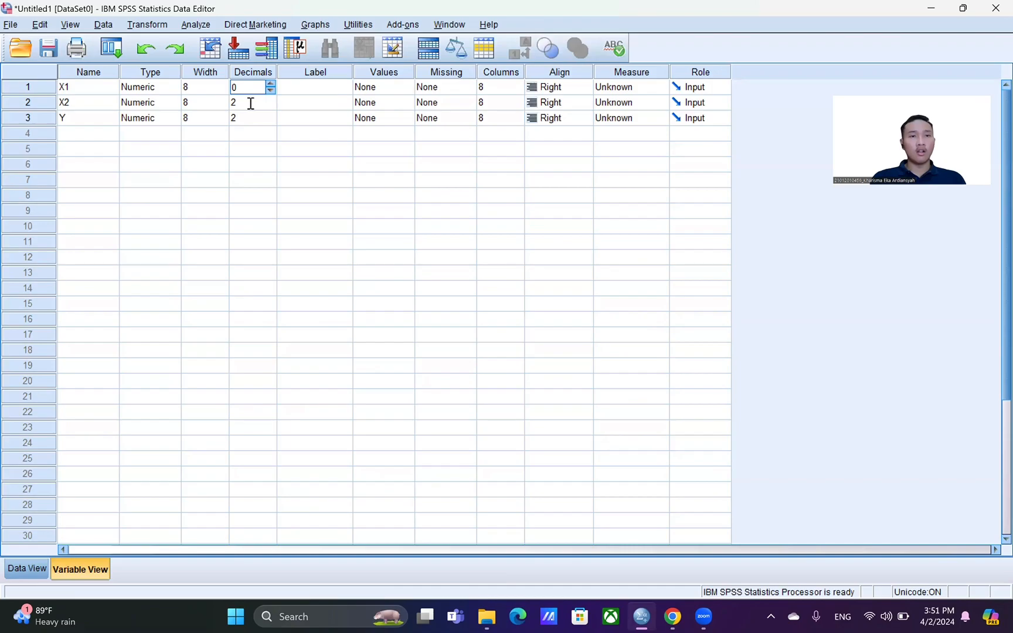
left_click(267, 103)
left_click(267, 104)
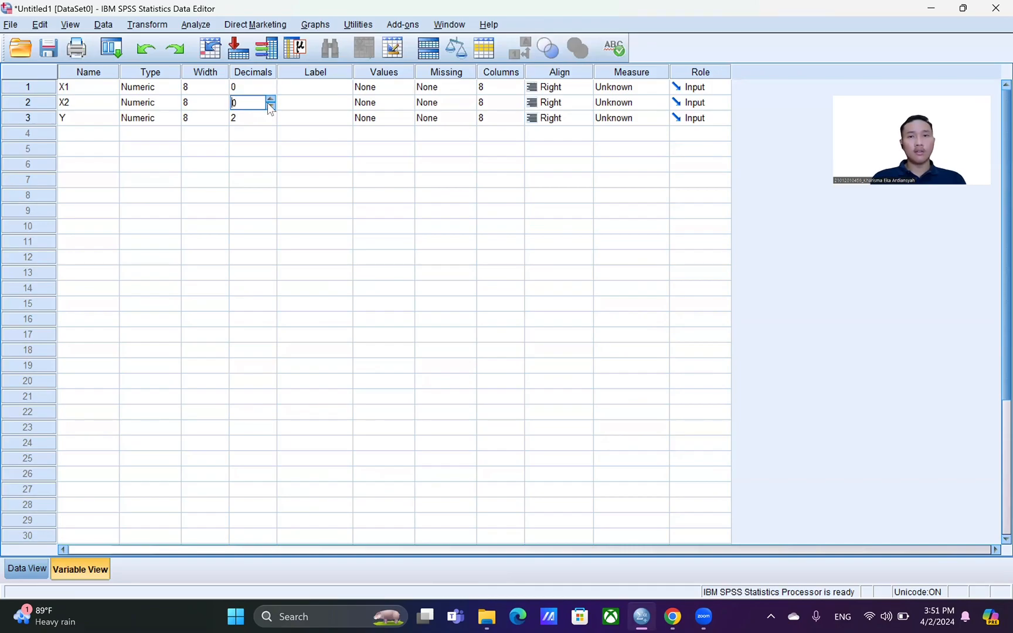
left_click(268, 120)
left_click(268, 120)
left_click(268, 119)
Label variable X1 "Pelayanan Captain Barbershop" and variable X2 "Biaya Potong Rambut".
left_click(330, 85)
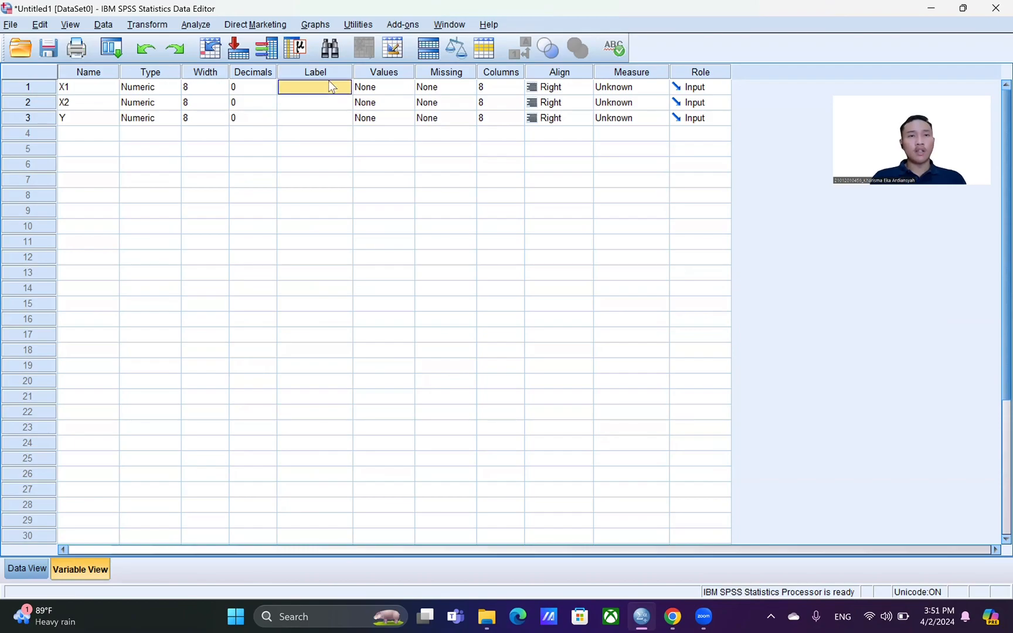
left_click(329, 83)
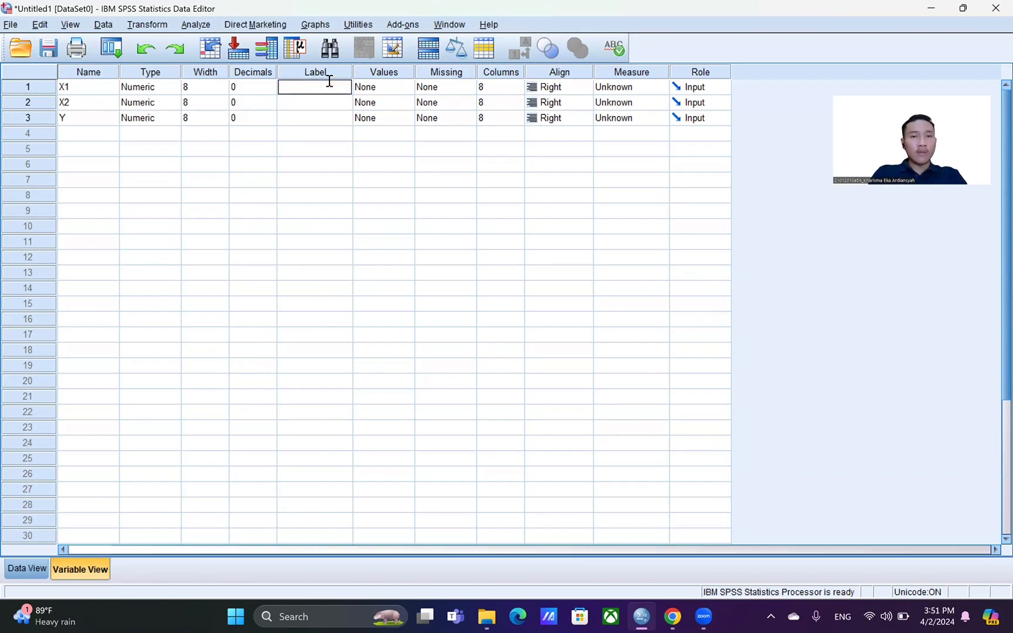
type("p")
key("BackSpace")
type("Pelay")
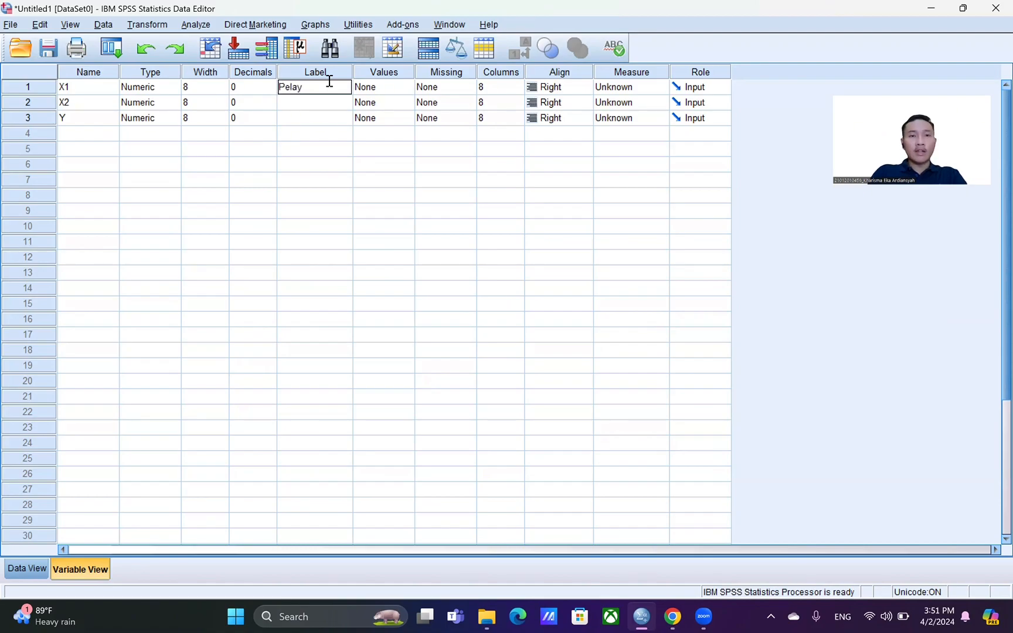
type("anan Captai")
type("n Bar")
type("bershop")
key("Return")
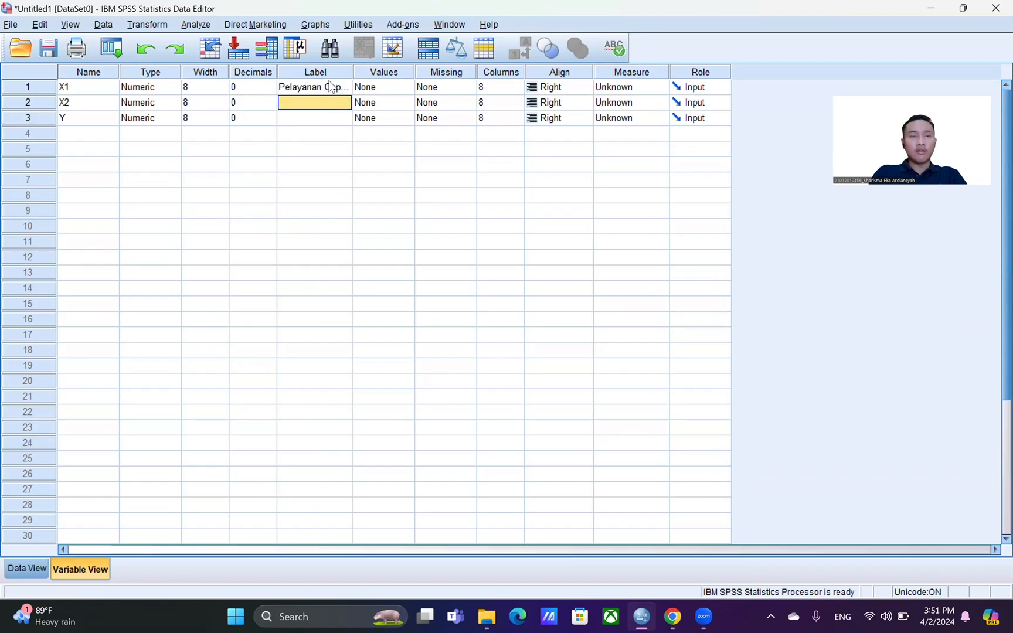
type("Biaya Potong Rambut")
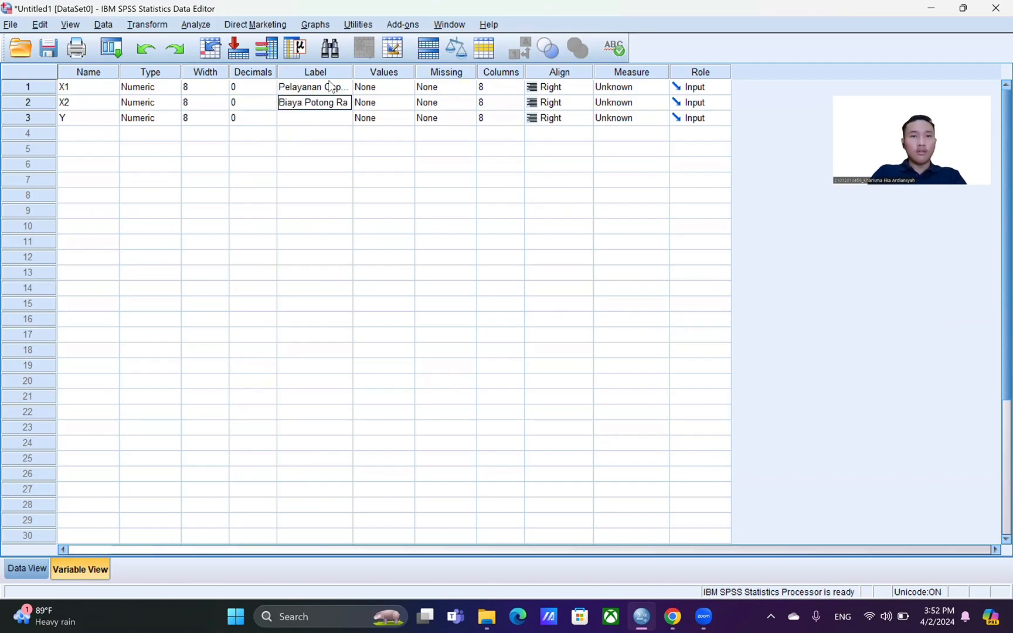
key("Return")
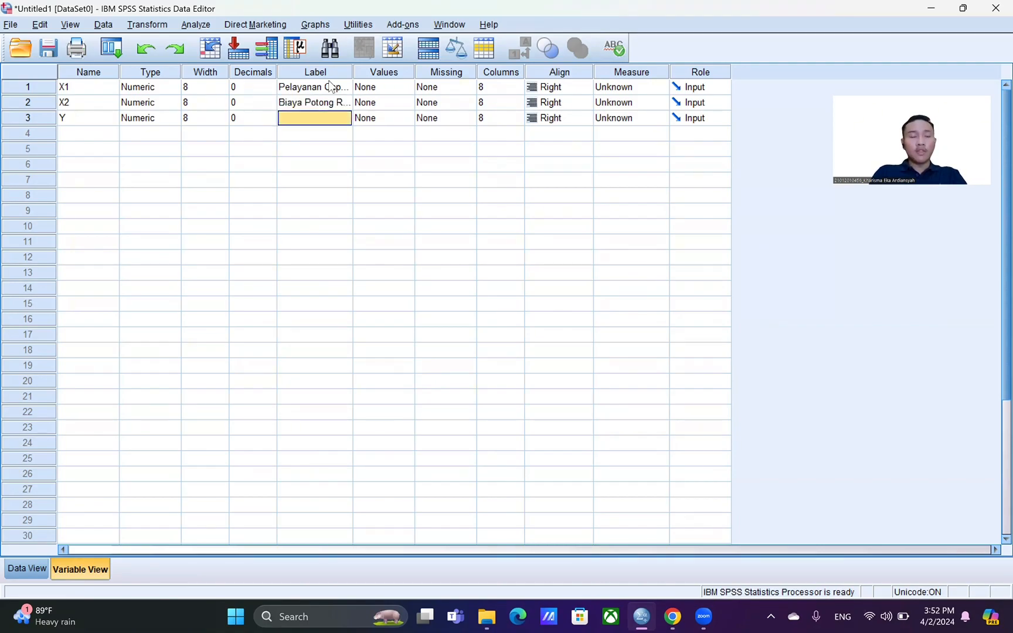
Label variable Y "Keputusan pemilihan captain barbershop sebagai tempat potong rambut".
key("shift")
type("K")
key("BackSpace")
type("Keputusan")
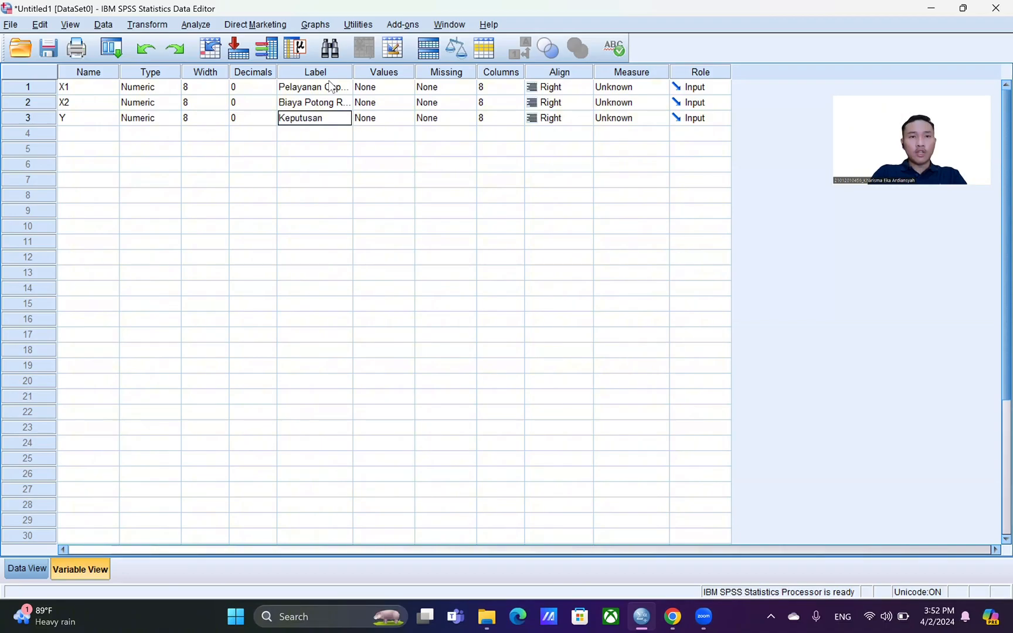
type(" pem")
type("ilihan cap")
type("tain ba")
type("rbersh")
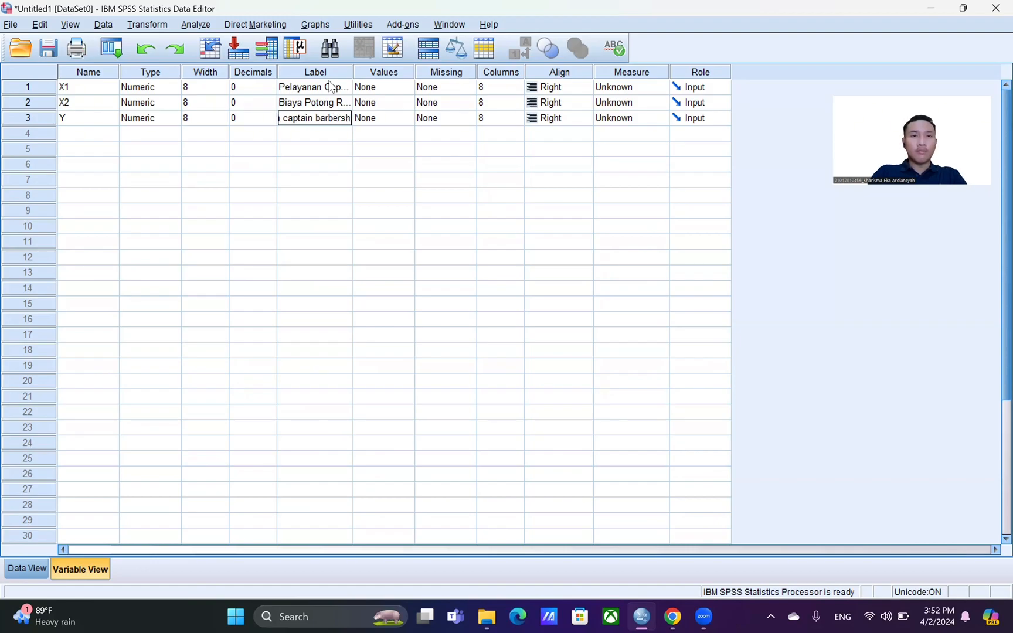
type("op s")
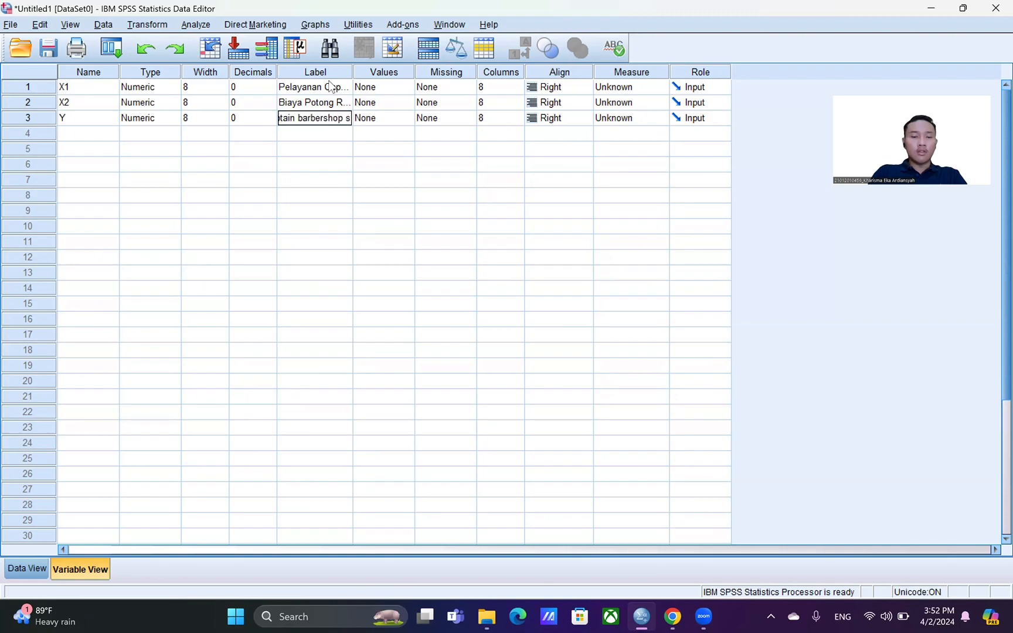
type("ebagai t")
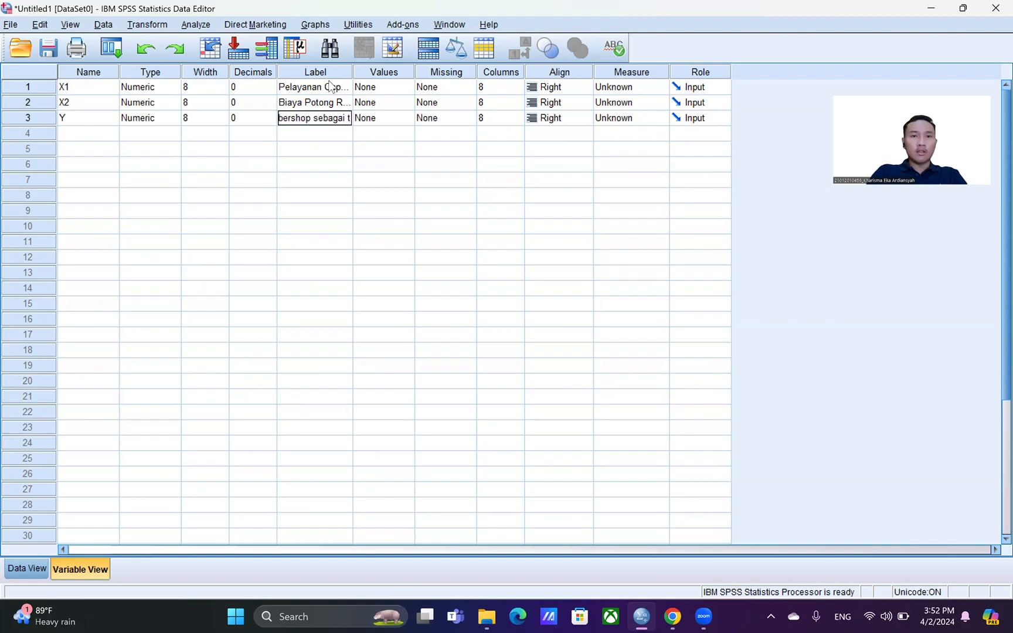
type("empat")
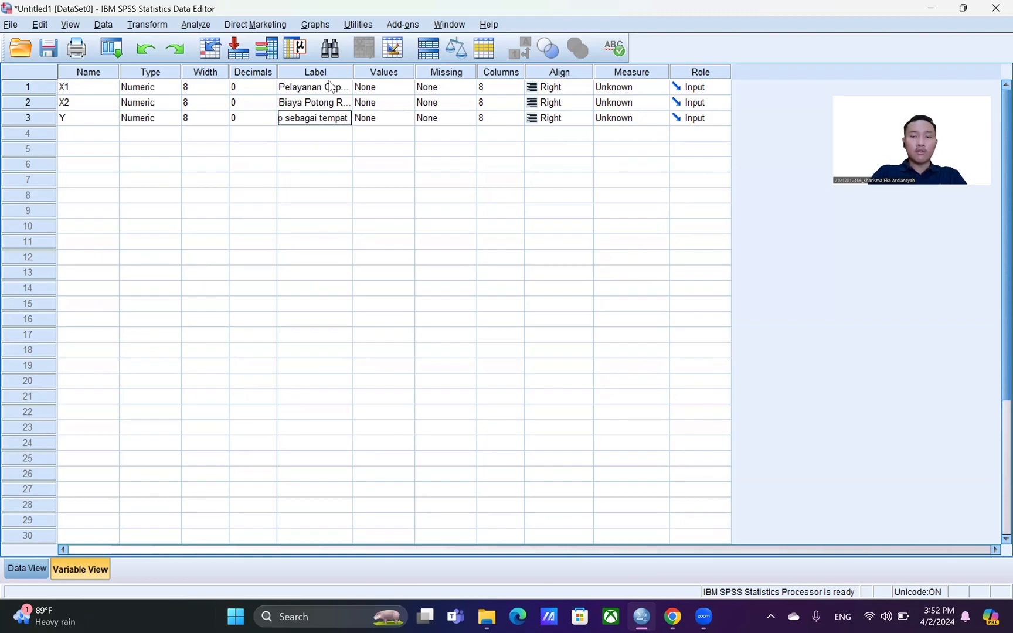
type(" potong")
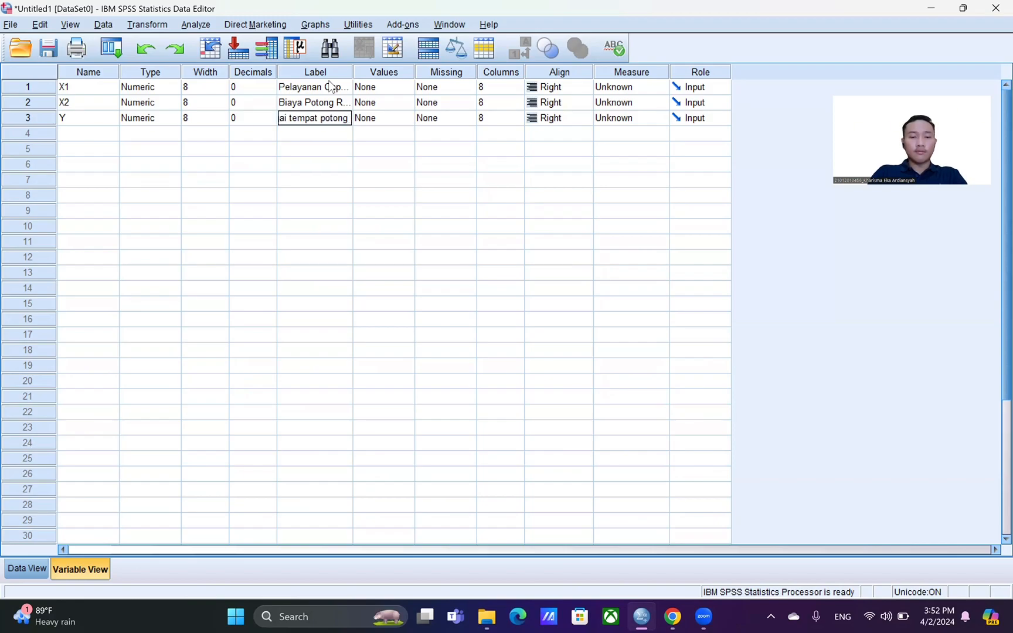
type(" rambut")
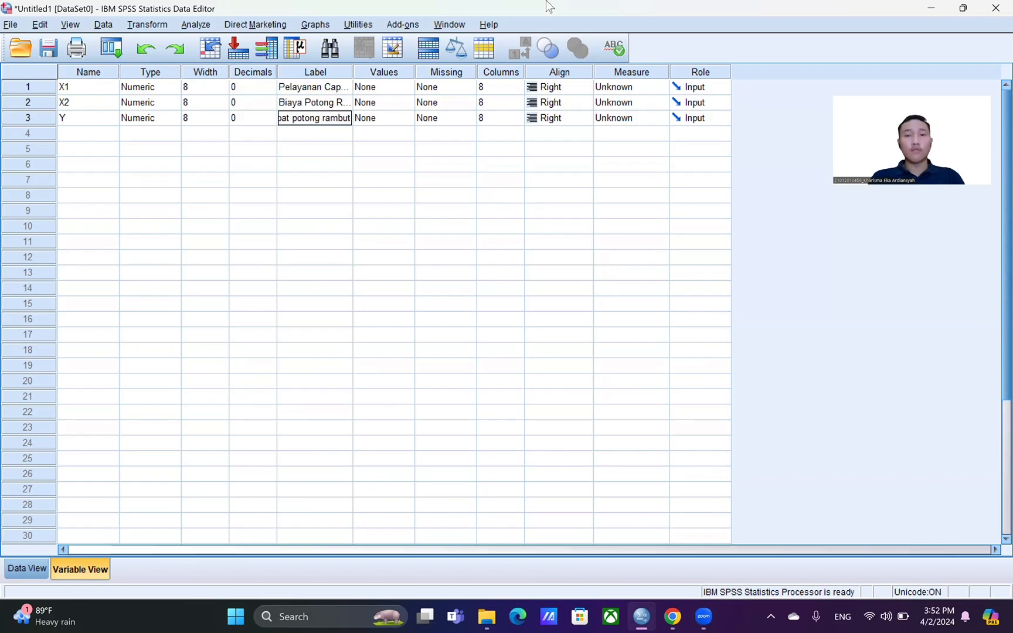
Set the measurement level of X1 to Ordinal and of X2 and Y to Nominal.
left_click(633, 91)
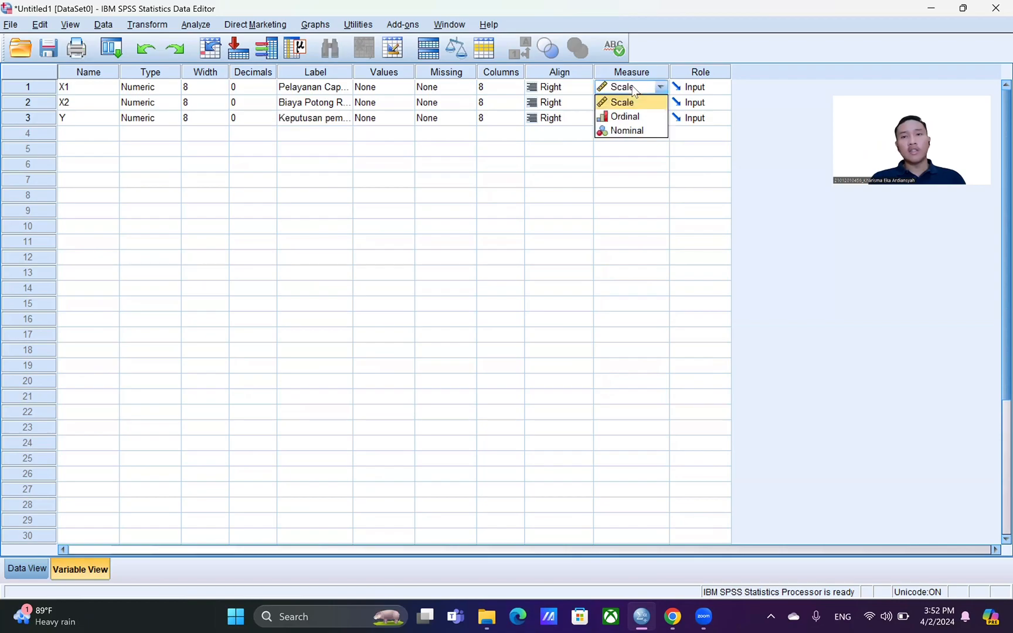
left_click(638, 116)
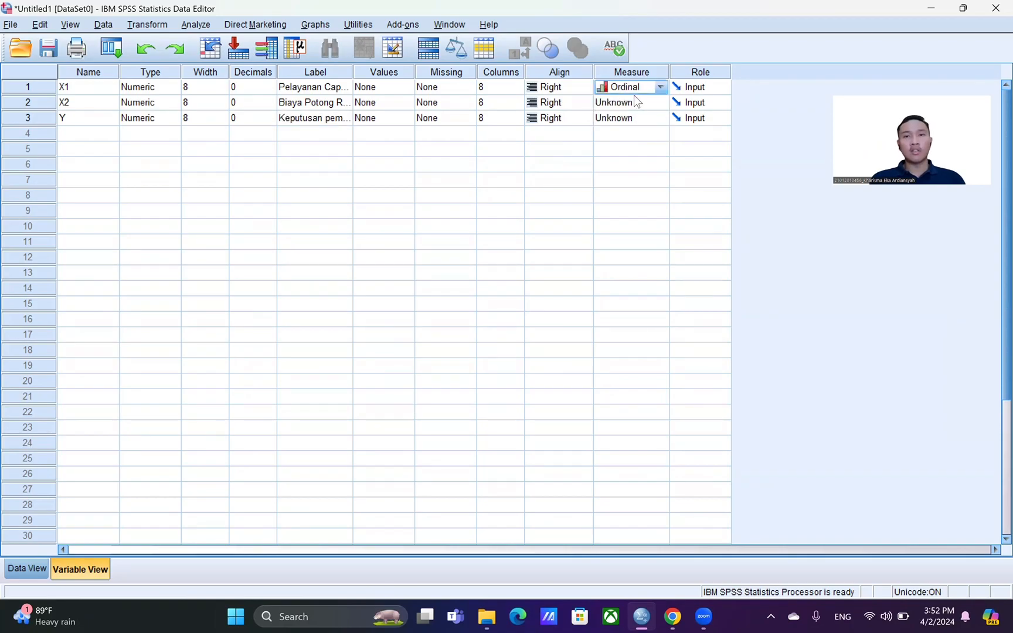
left_click(633, 101)
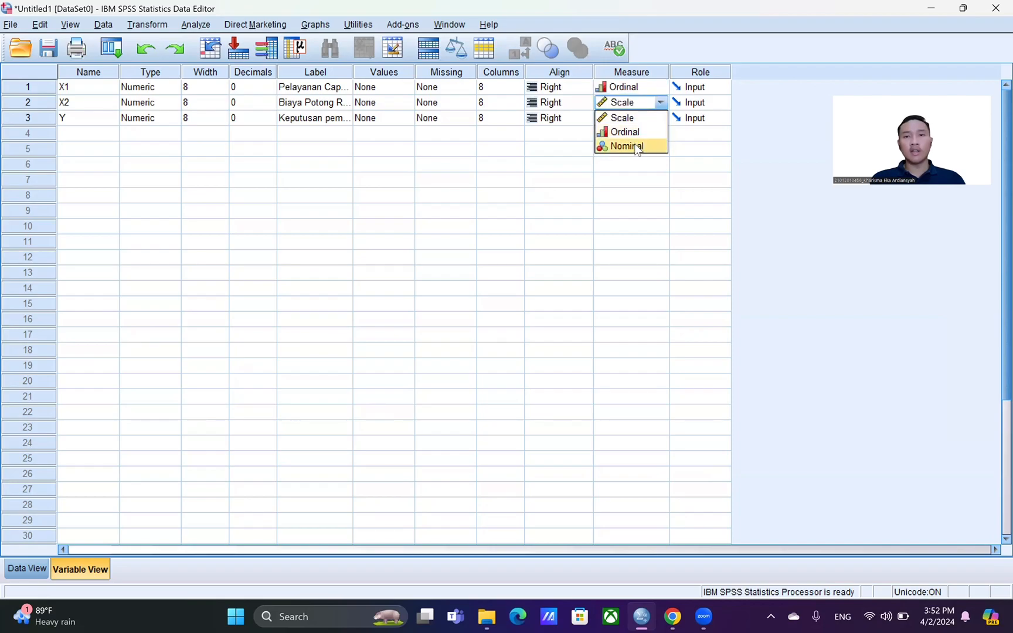
left_click(637, 147)
left_click(631, 117)
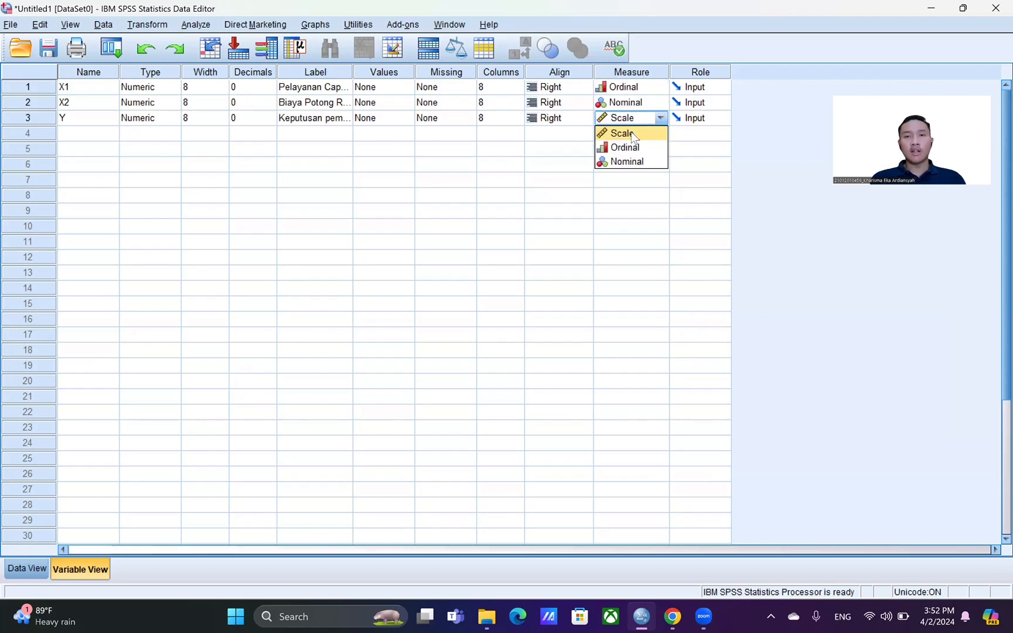
left_click(634, 162)
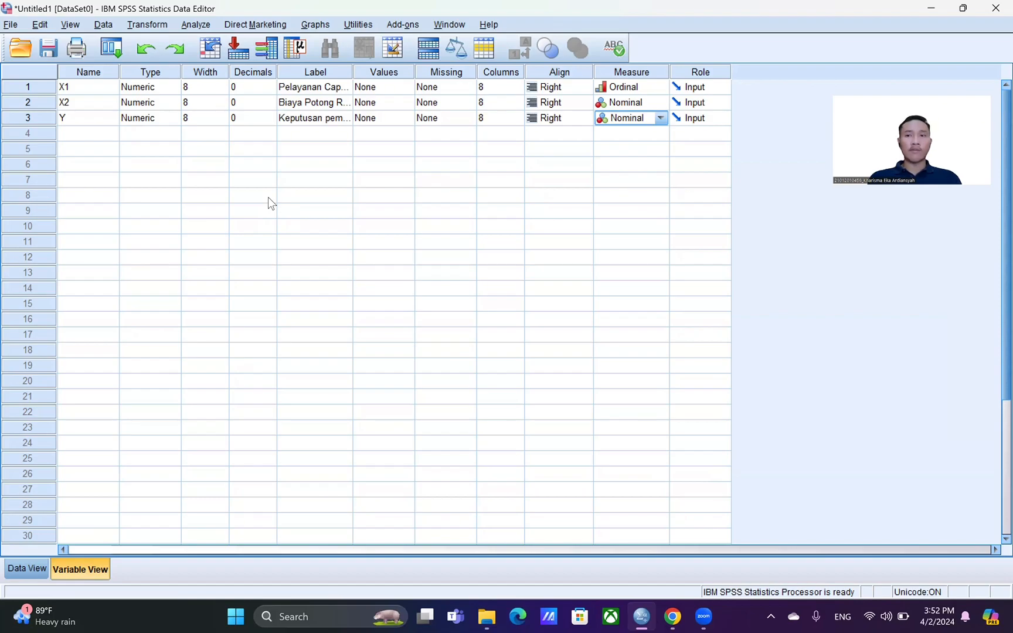
Run a bivariate correlation between Pelayanan Captain Barbershop and Biaya Potong Rambut with both Pearson and Spearman coefficients.
left_click(197, 25)
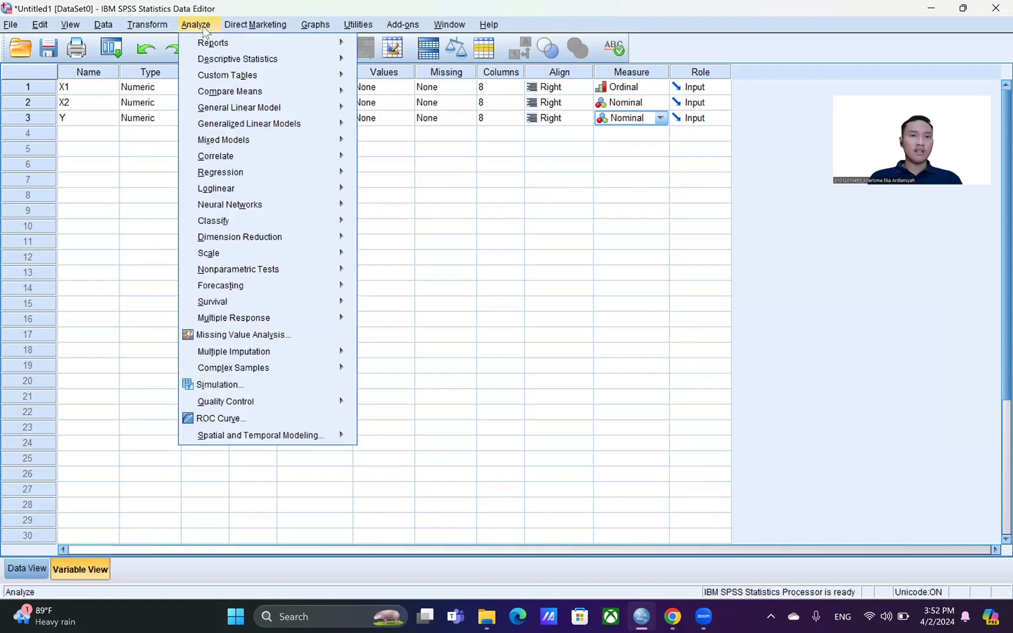
mouse_move(223, 157)
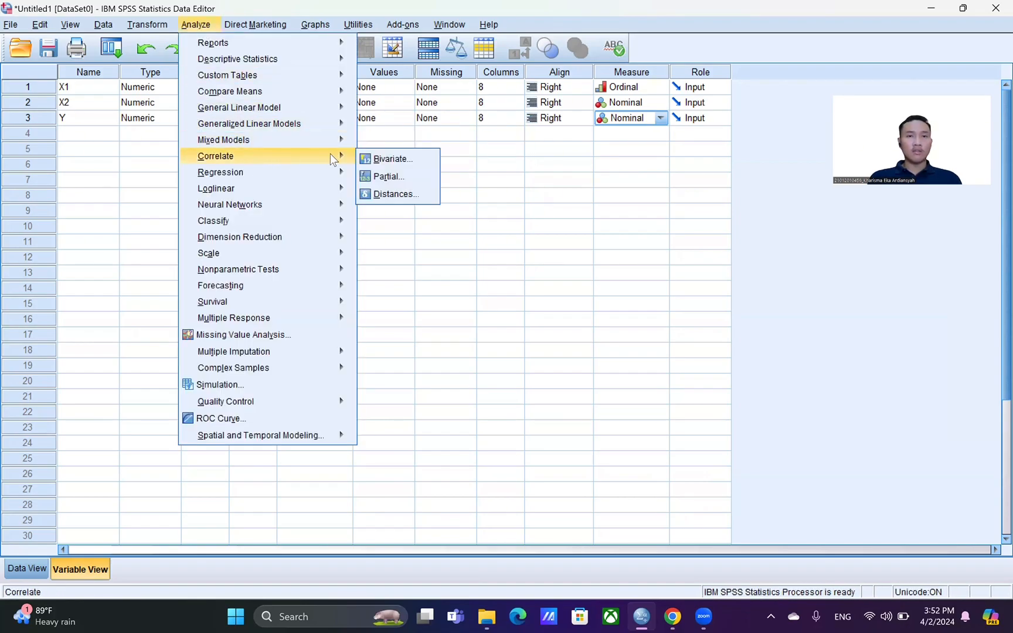
left_click(378, 158)
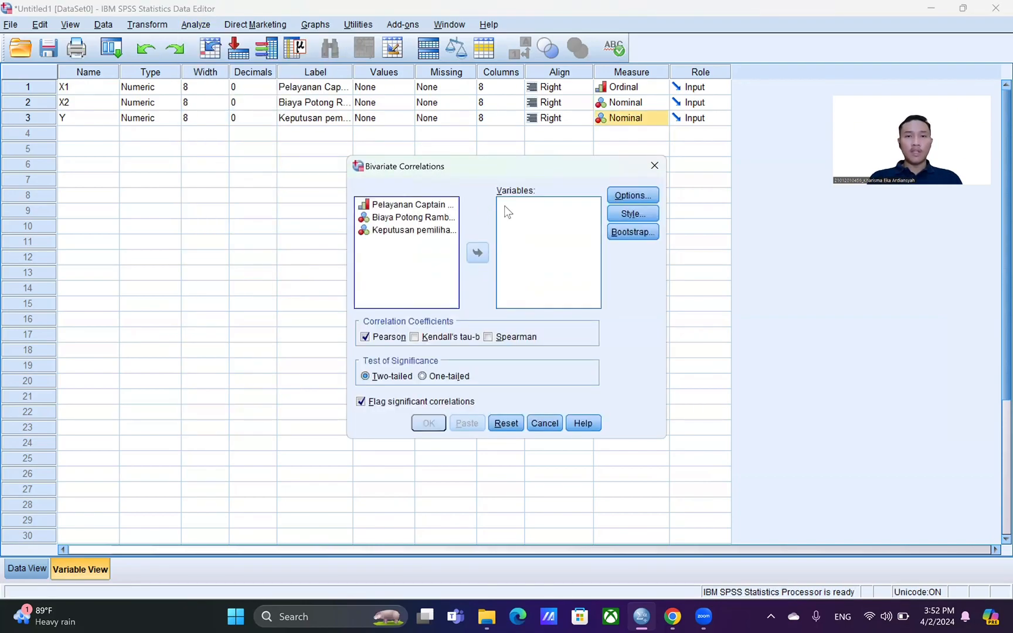
left_click(405, 206)
left_click(477, 254)
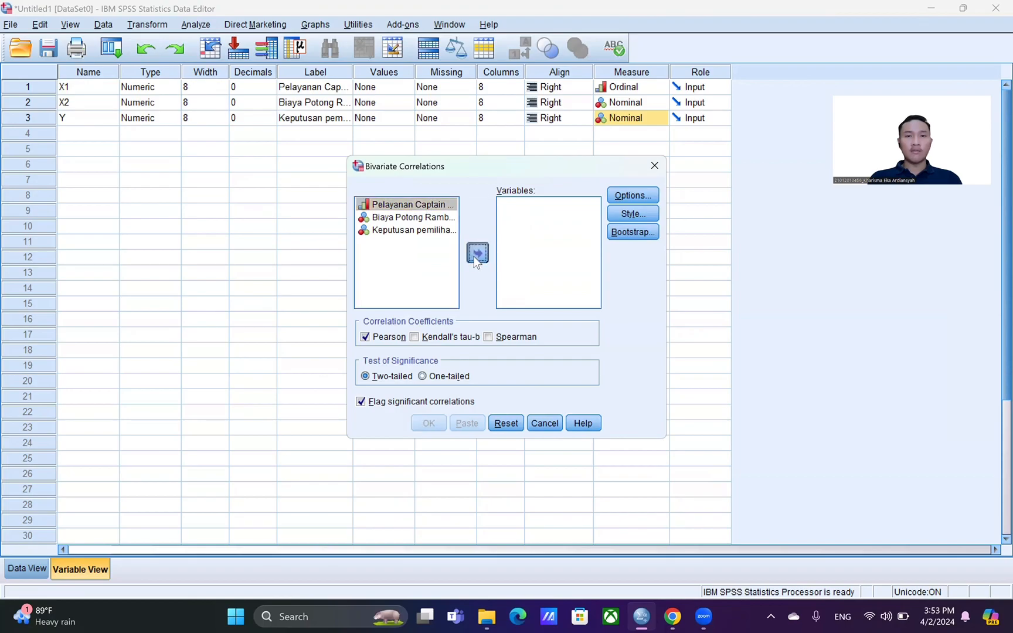
left_click(428, 205)
left_click(477, 253)
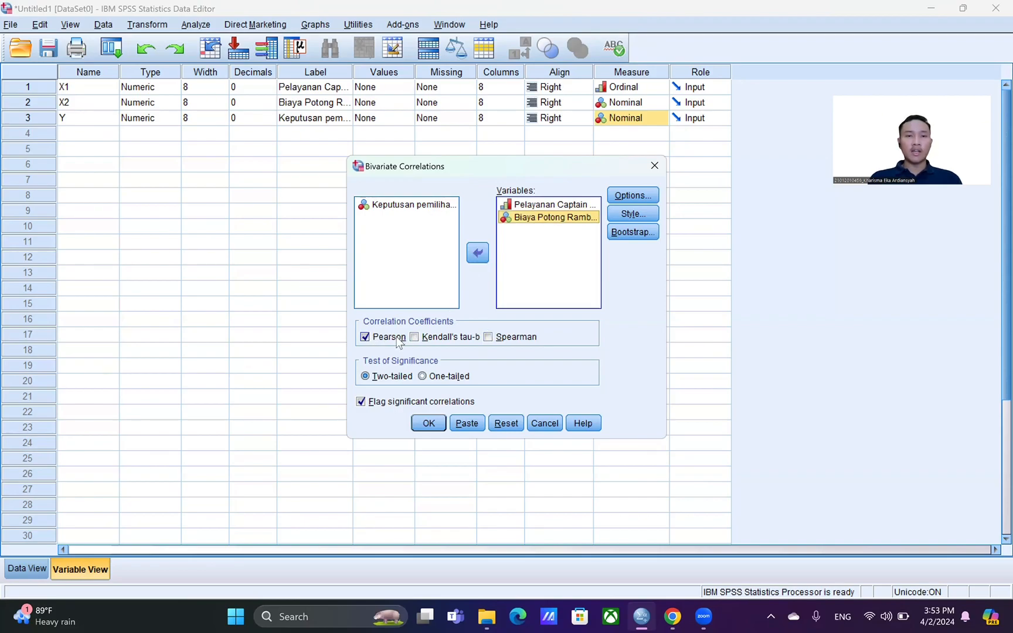
left_click(489, 339)
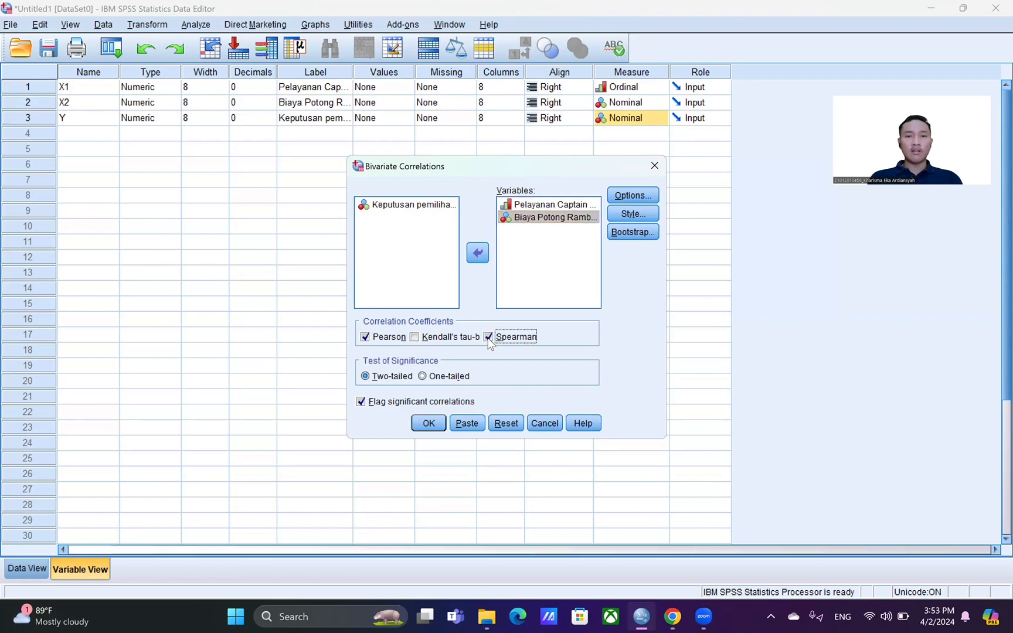
left_click(428, 423)
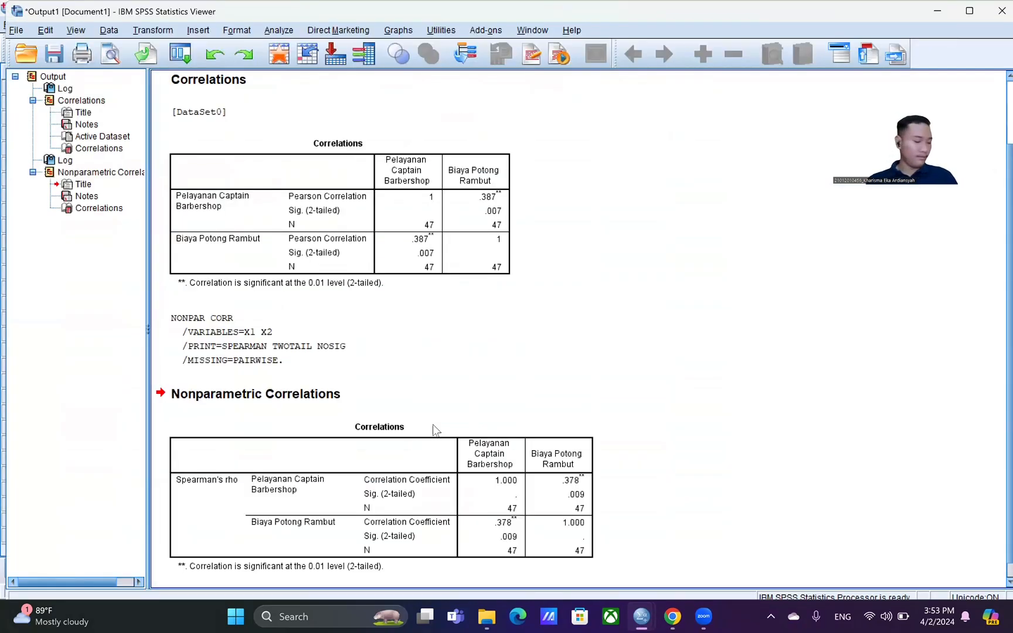
Examine the Pearson and Spearman correlation tables for the coefficients and significance between service and haircut cost.
left_click(326, 243)
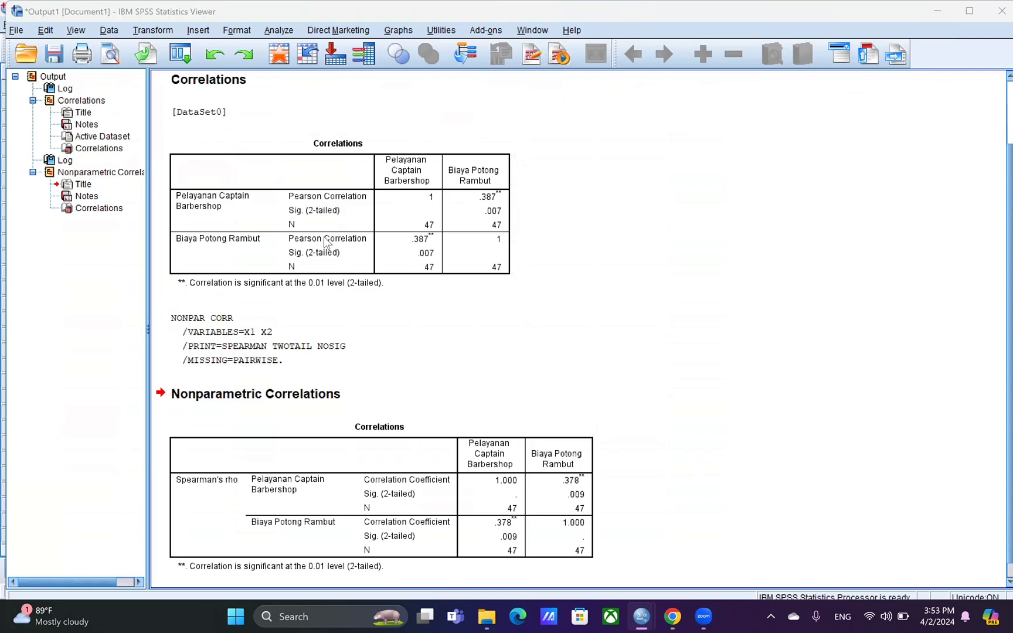
left_click(489, 161)
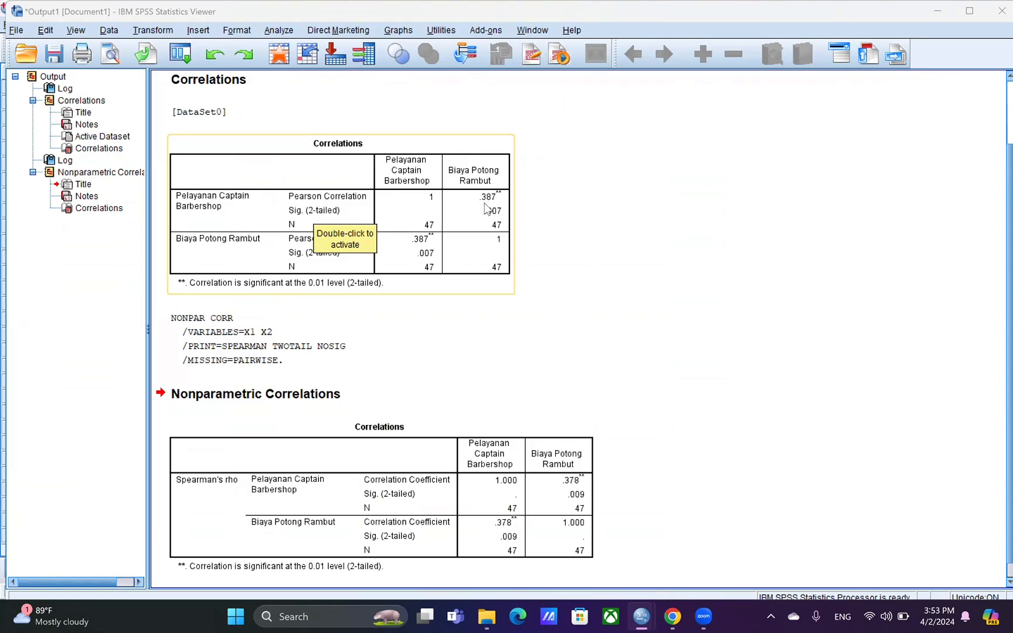
left_click(358, 437)
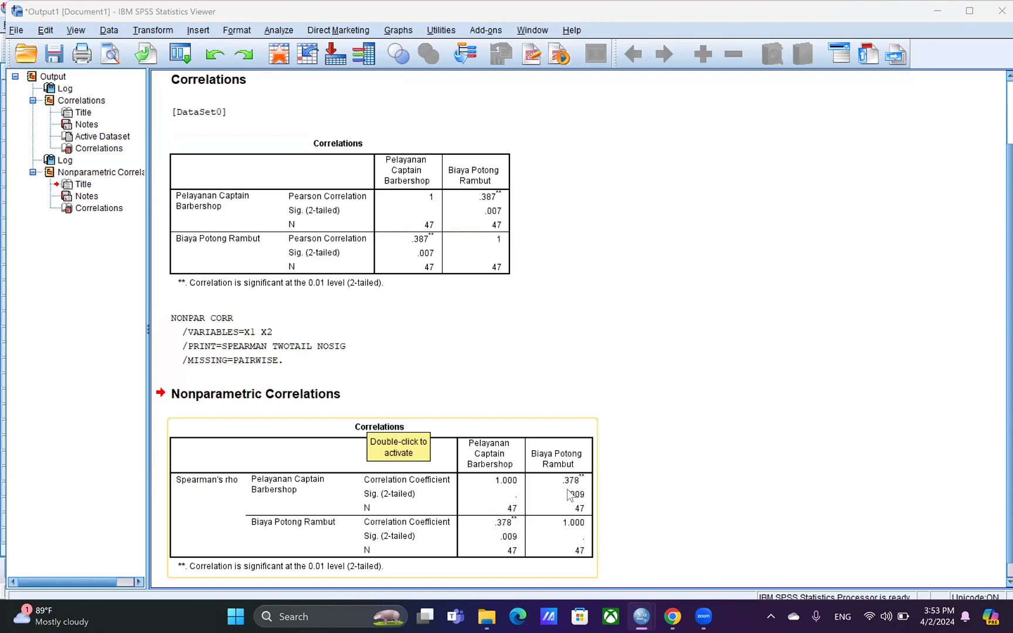
left_click(558, 290)
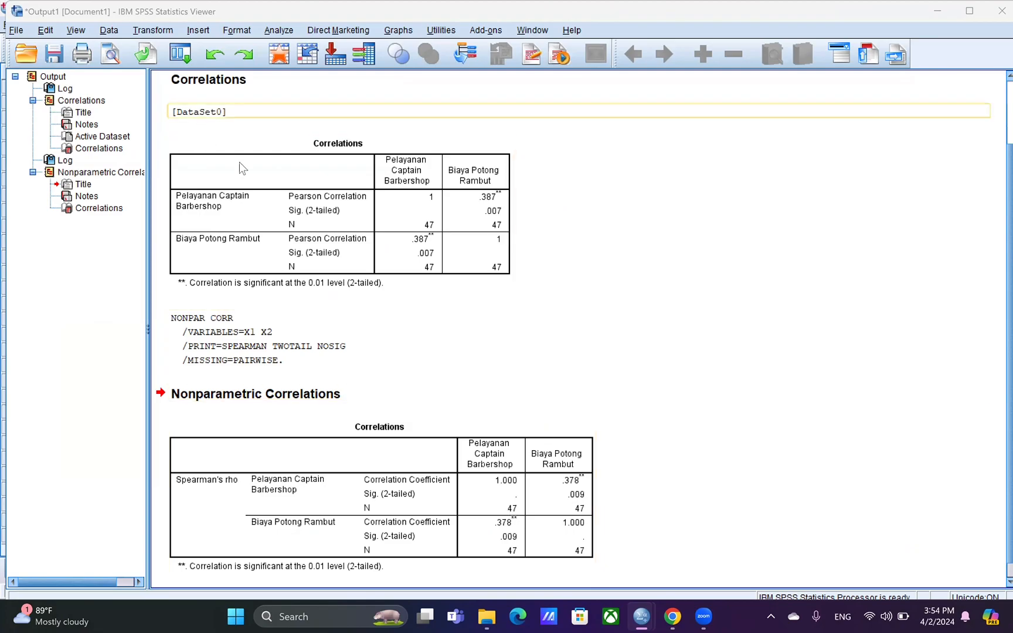
Return to the data editor and start a binary logistic regression with Y, Keputusan pemilihan captain barbershop, as the dependent variable.
mouse_move(641, 616)
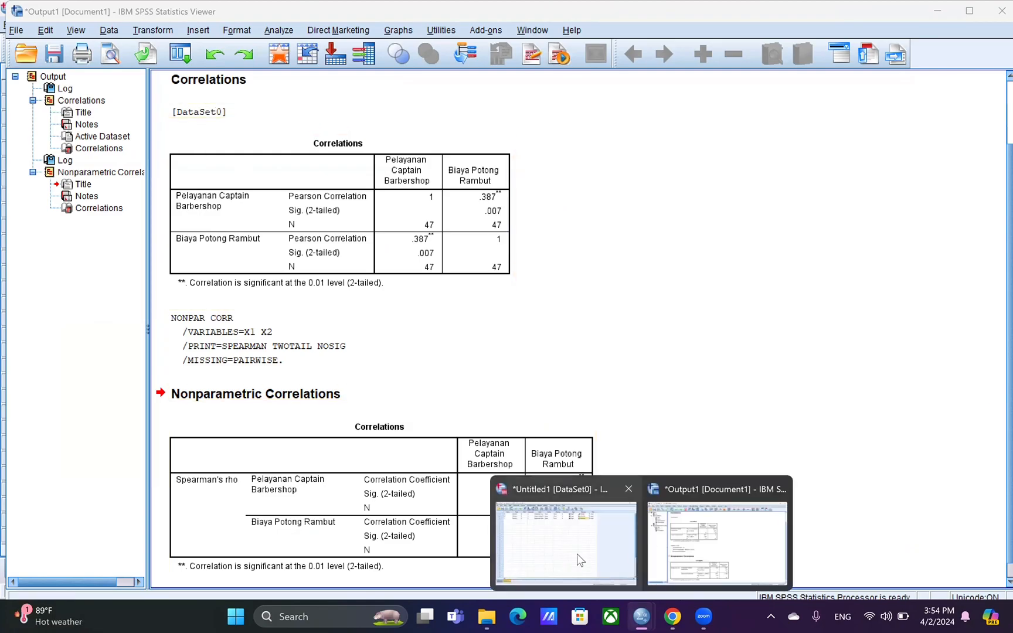
left_click(578, 556)
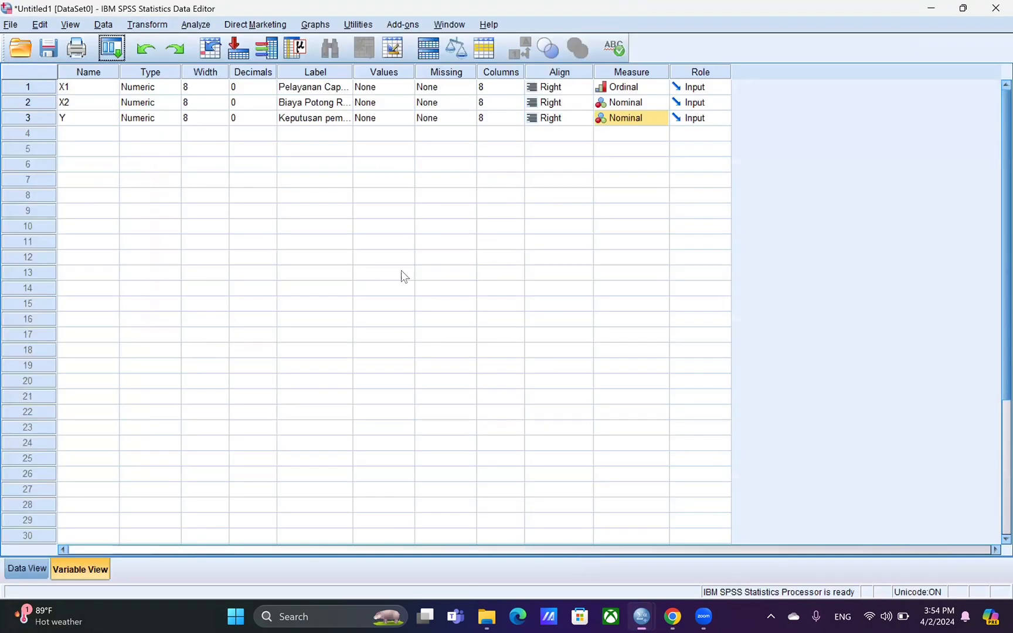
left_click(197, 25)
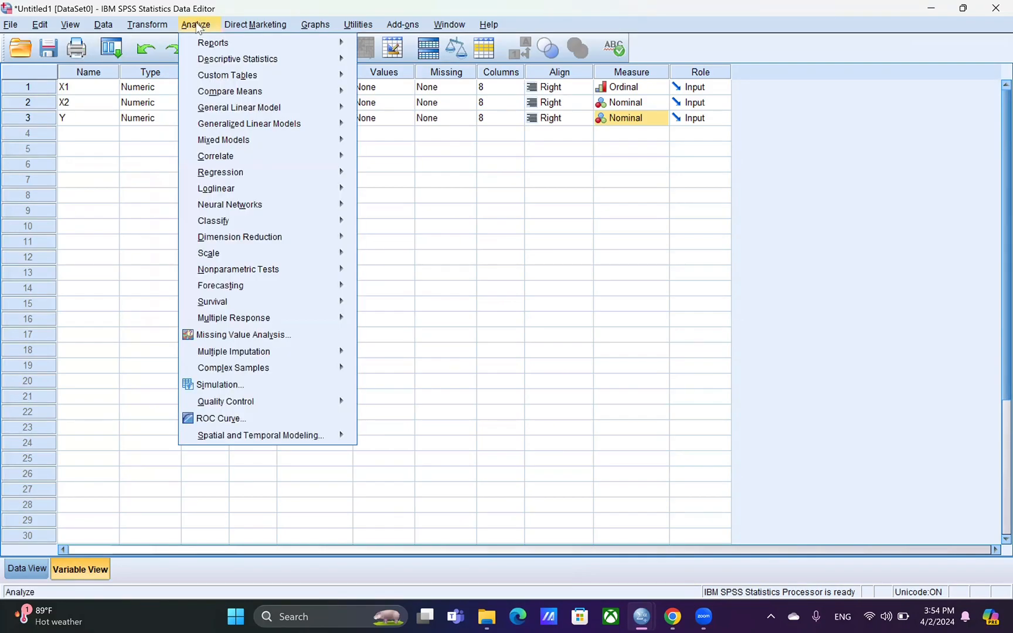
mouse_move(226, 176)
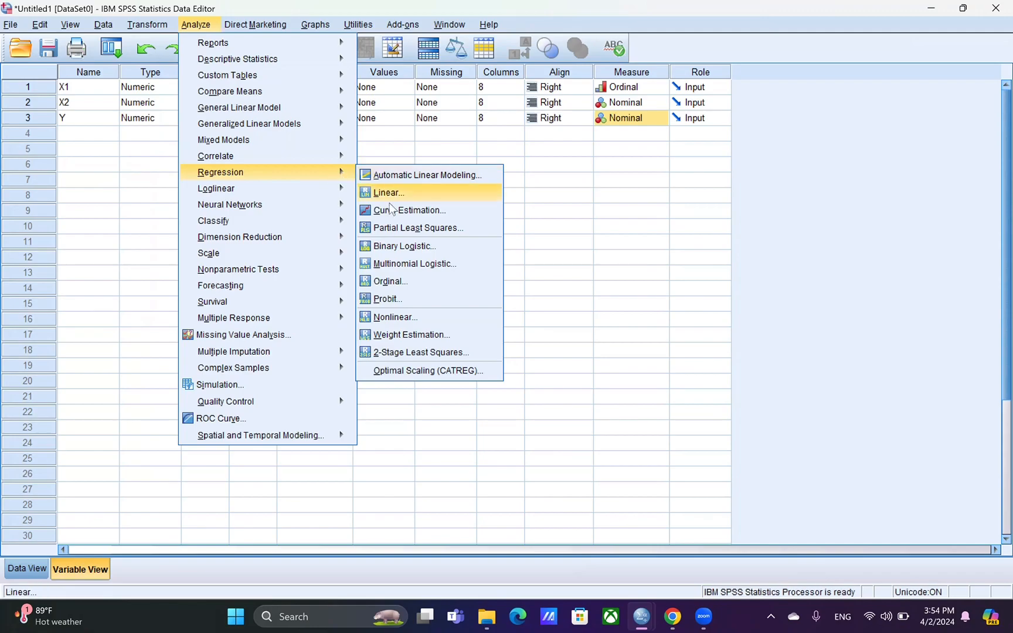
left_click(398, 246)
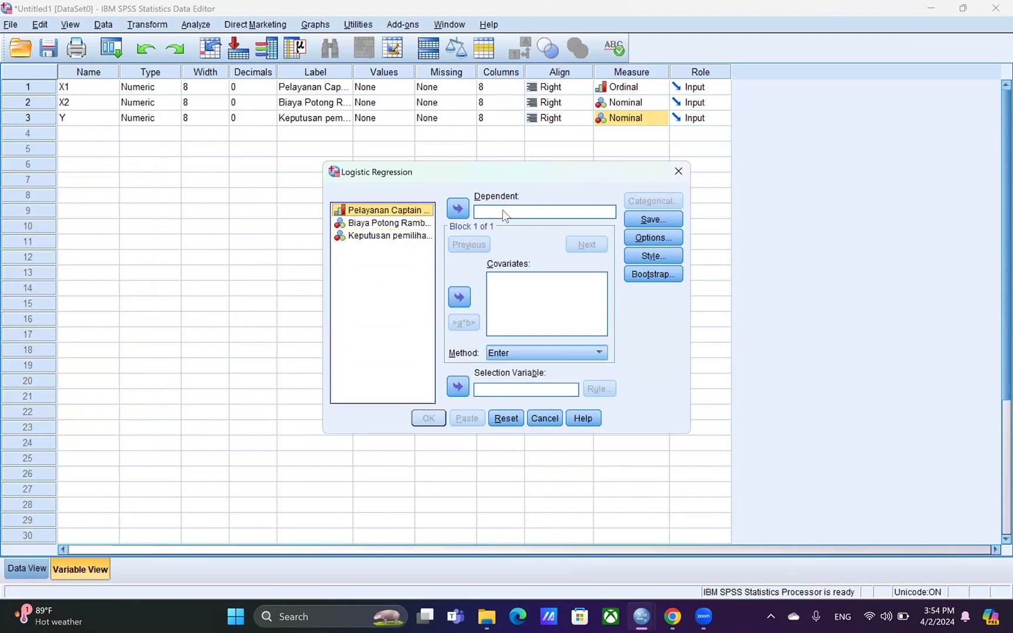
left_click(408, 236)
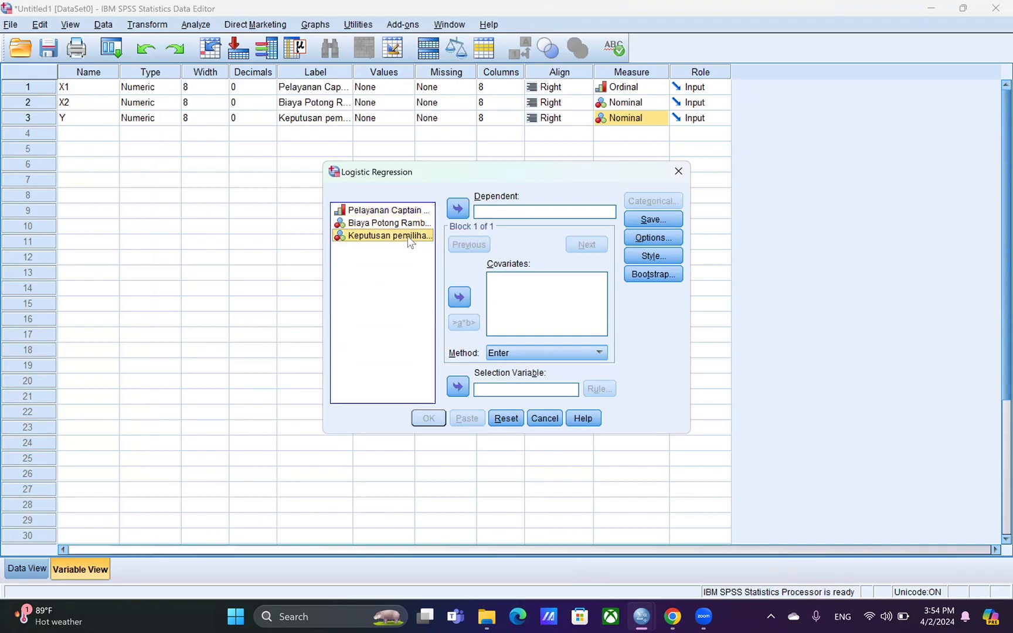
left_click(459, 208)
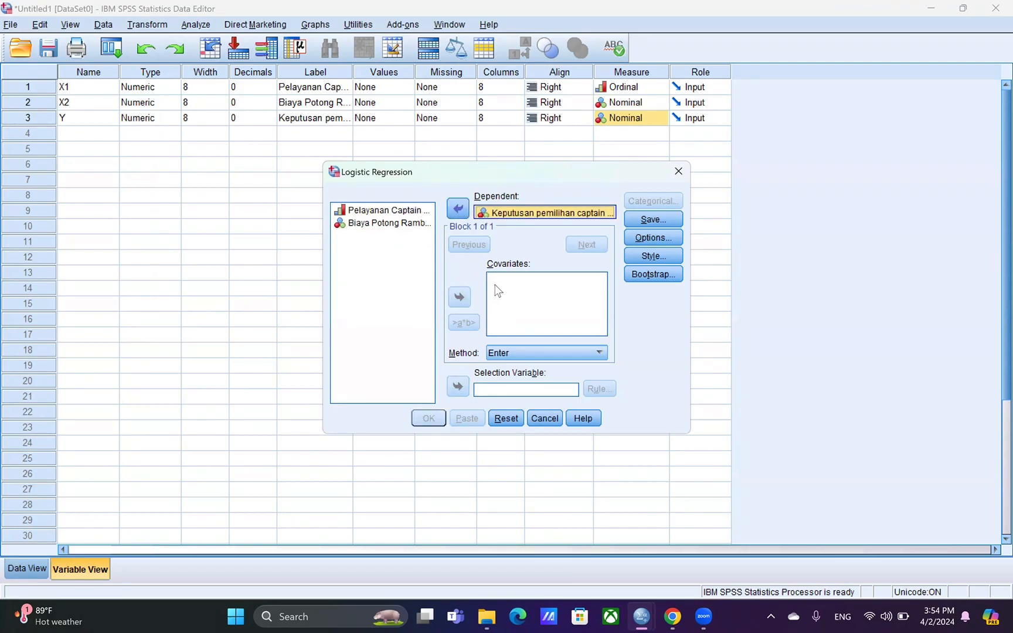
Add X1 and X2 as covariates of the logistic regression.
left_click(397, 212)
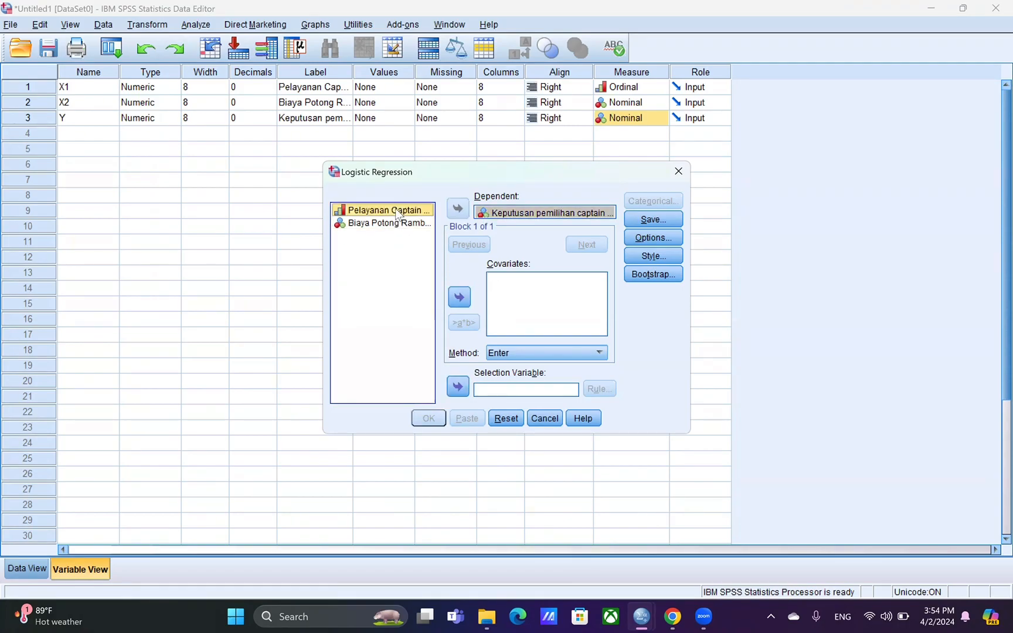
left_click(459, 297)
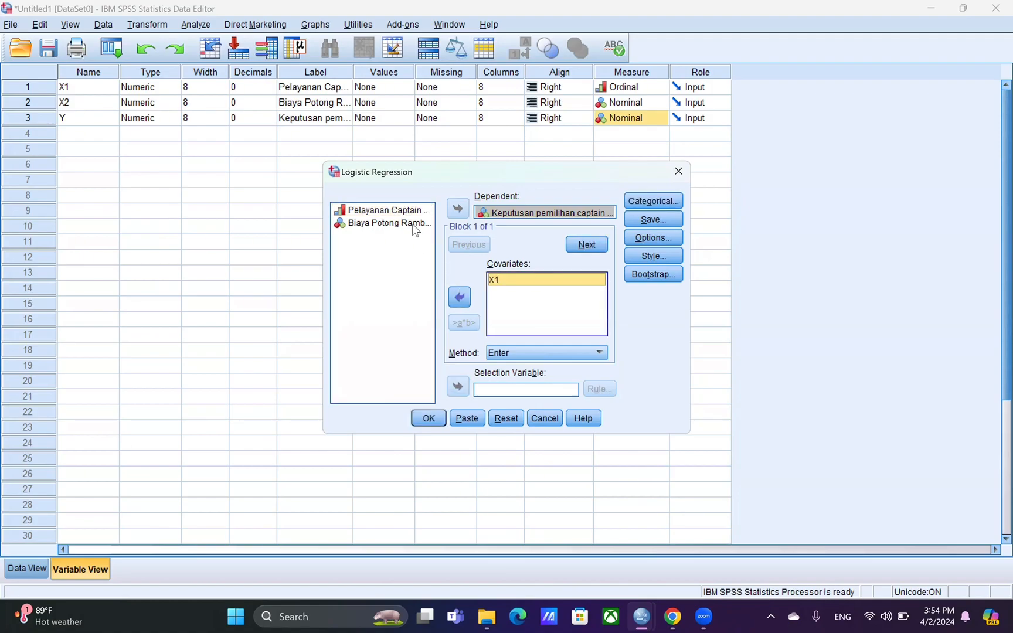
left_click(413, 224)
left_click(459, 297)
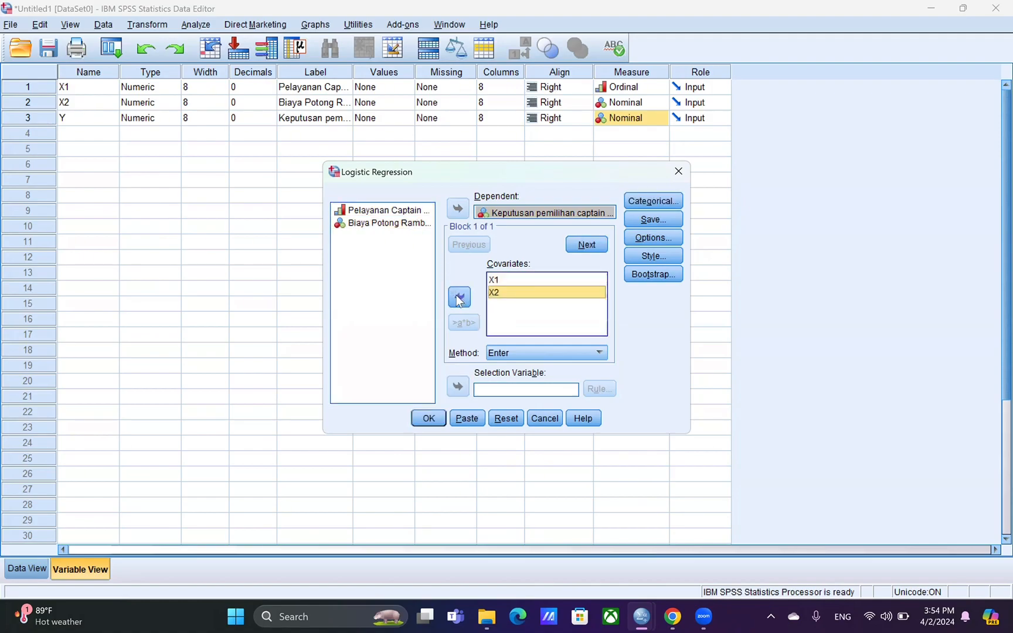
Include classification plots, Hosmer-Lemeshow goodness-of-fit, correlations of estimates and iteration history, and run the logistic regression.
left_click(650, 237)
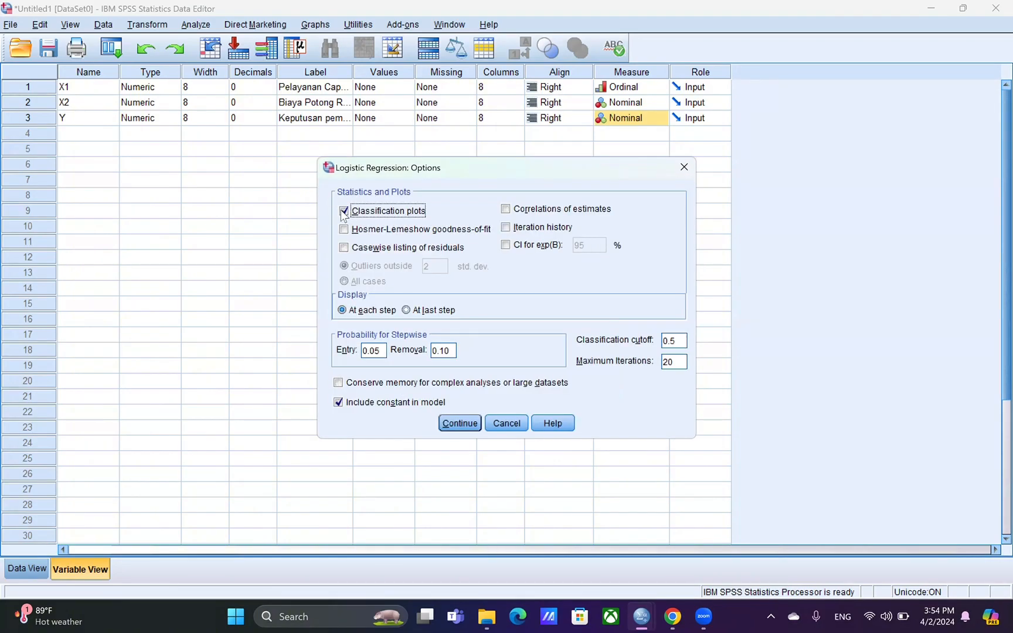
left_click(344, 229)
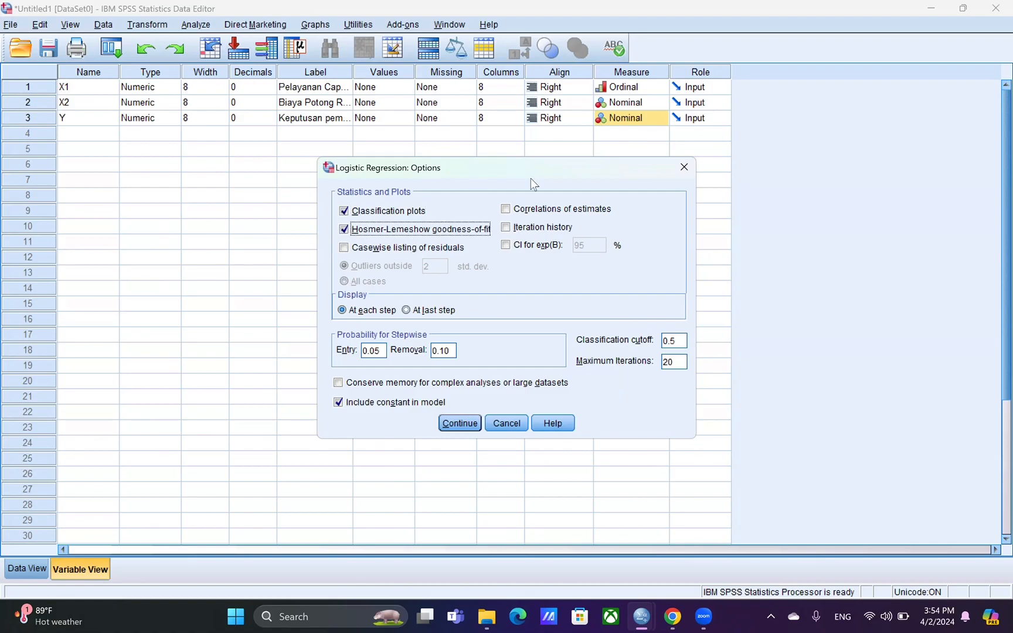
left_click(505, 209)
left_click(508, 228)
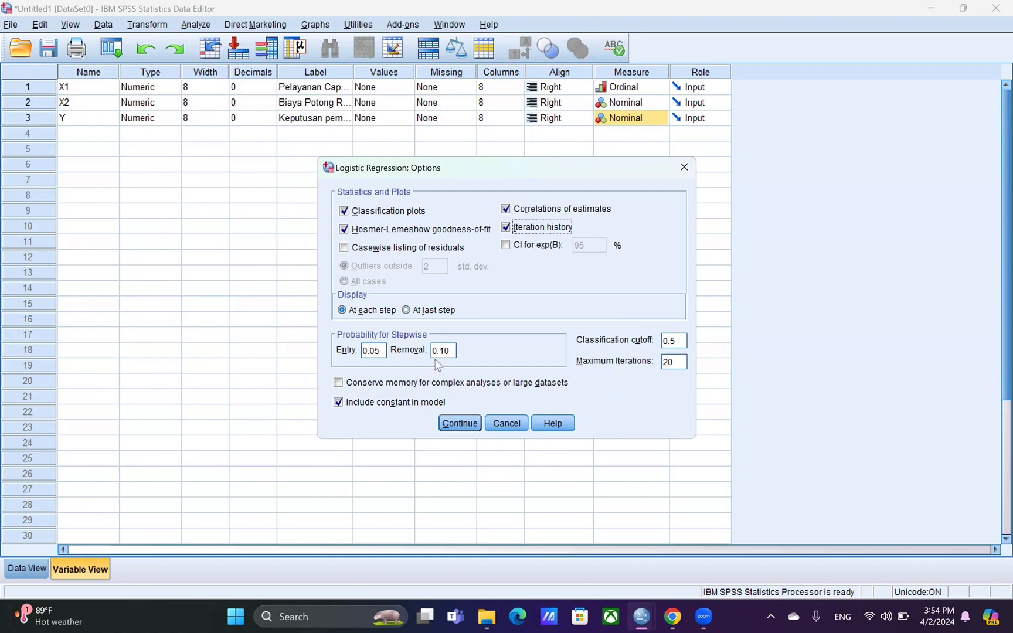
left_click(461, 423)
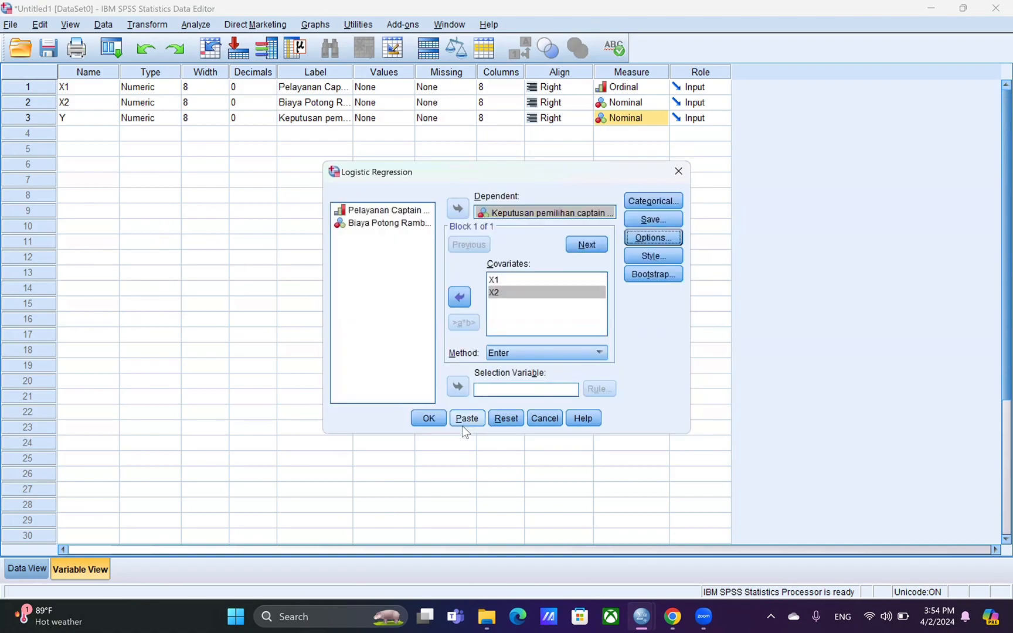
left_click(422, 420)
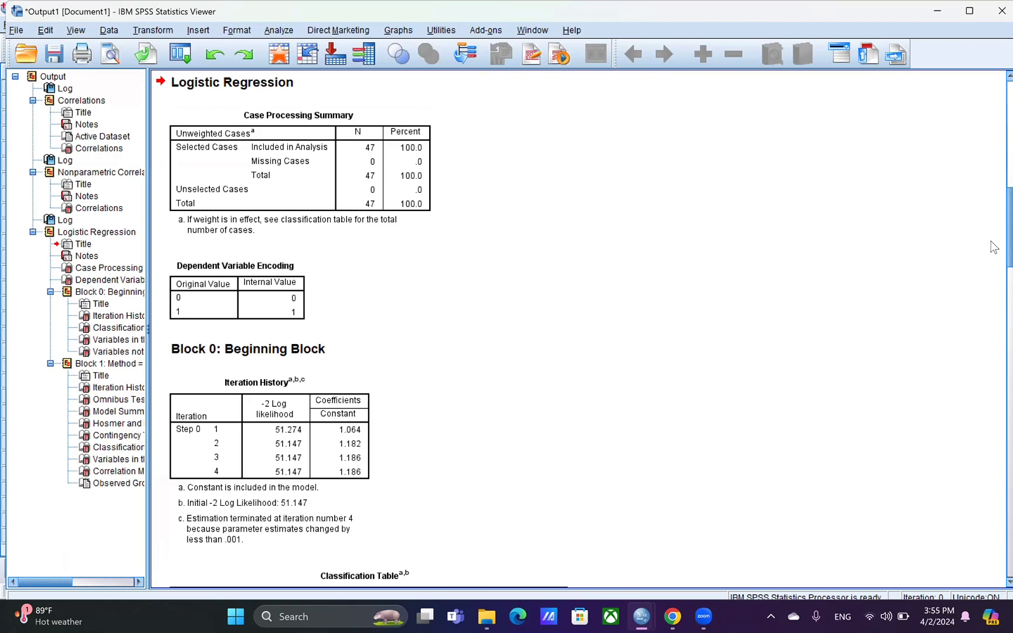
Review the logistic regression output from the beginning block through the model fit, classification, equation and correlation matrix tables.
scroll(993, 263, "down", 5)
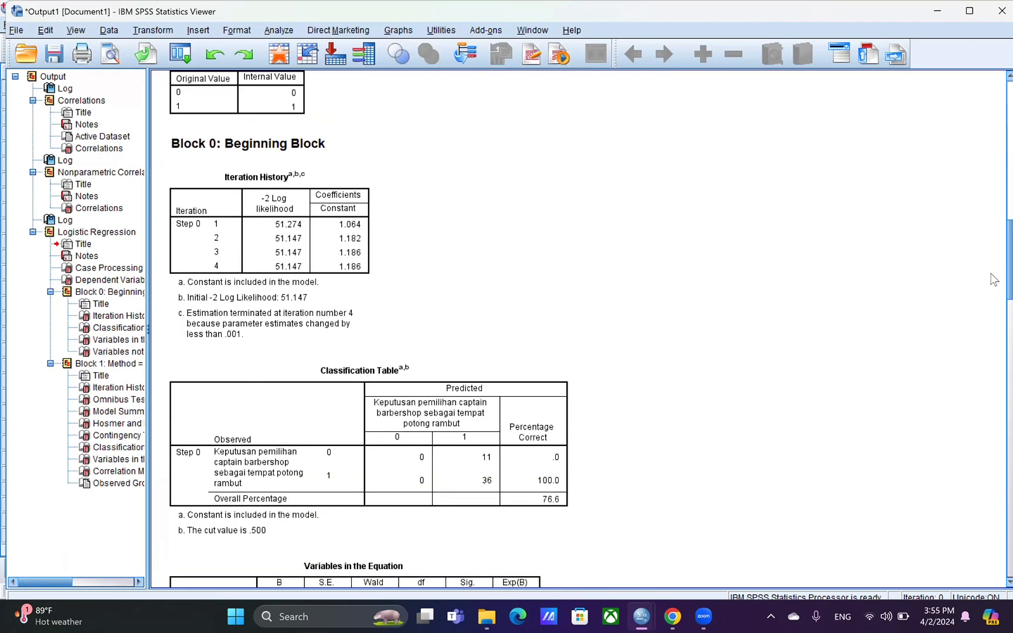
scroll(993, 280, "down", 15)
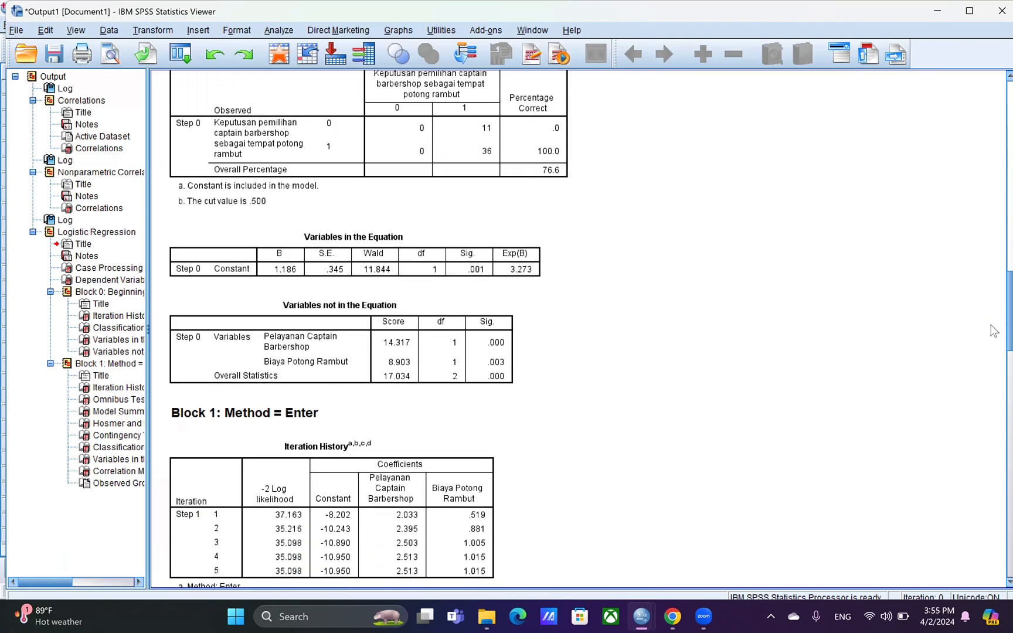
scroll(994, 378, "down", 10)
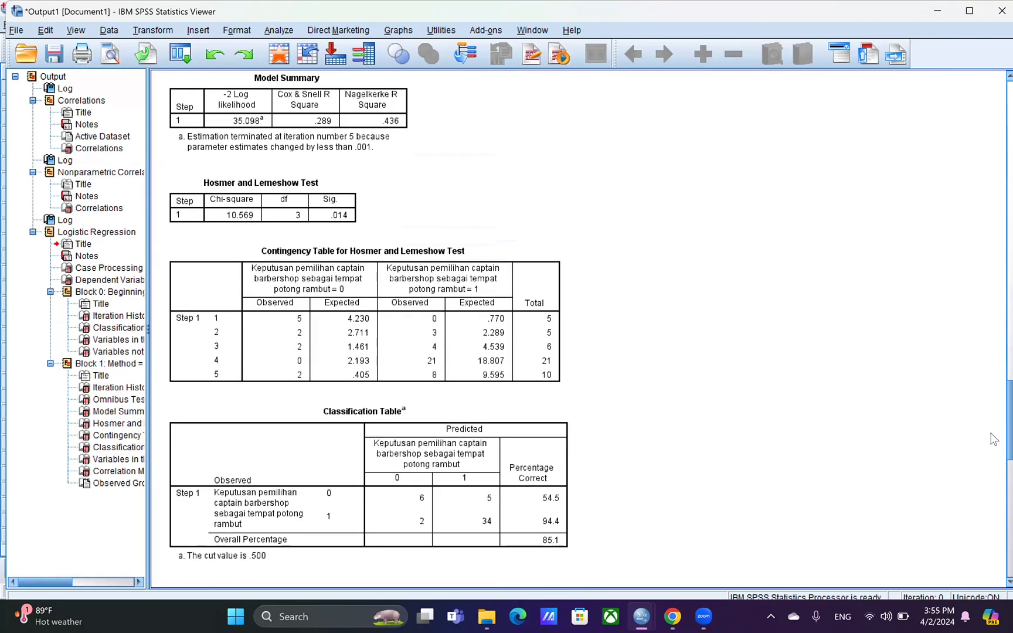
scroll(994, 439, "down", 7)
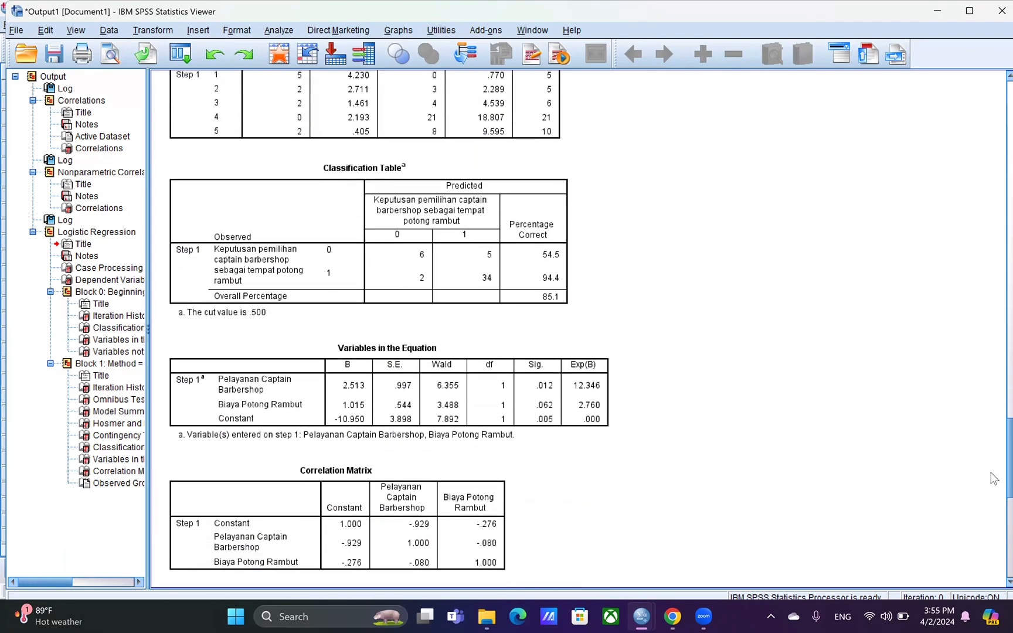
Examine the Block 1 classification table and the Variables in the Equation table of the logistic regression output.
scroll(994, 488, "down", 1)
left_click(517, 170)
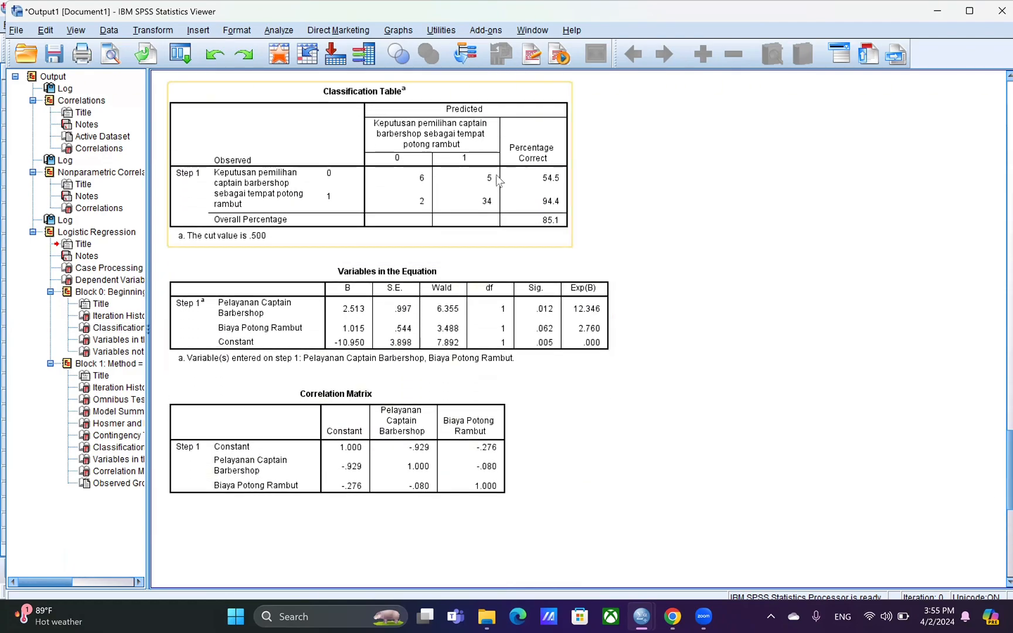
left_click(631, 163)
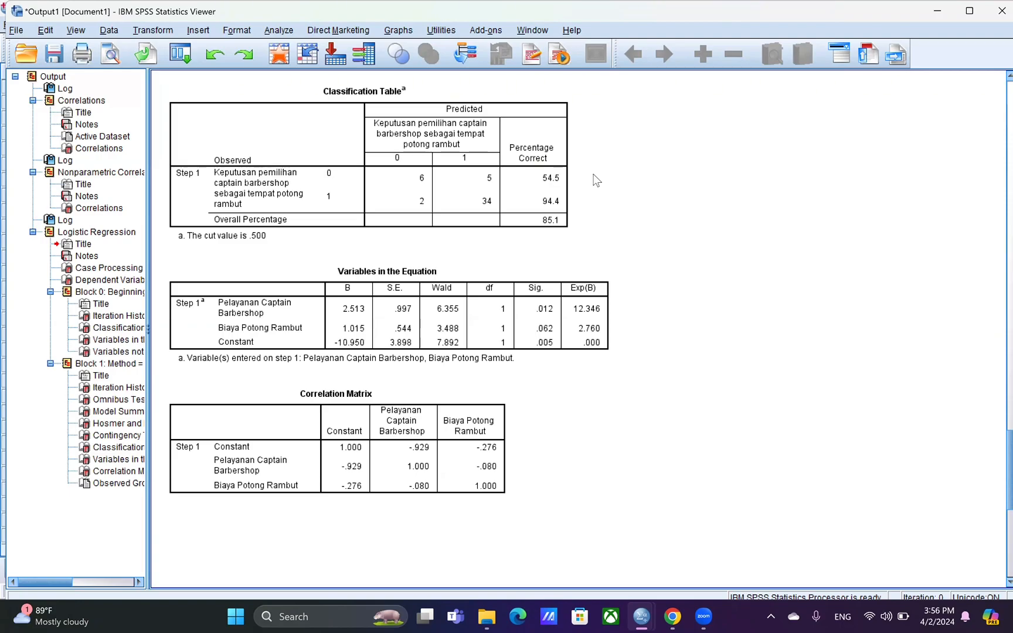
left_click(550, 208)
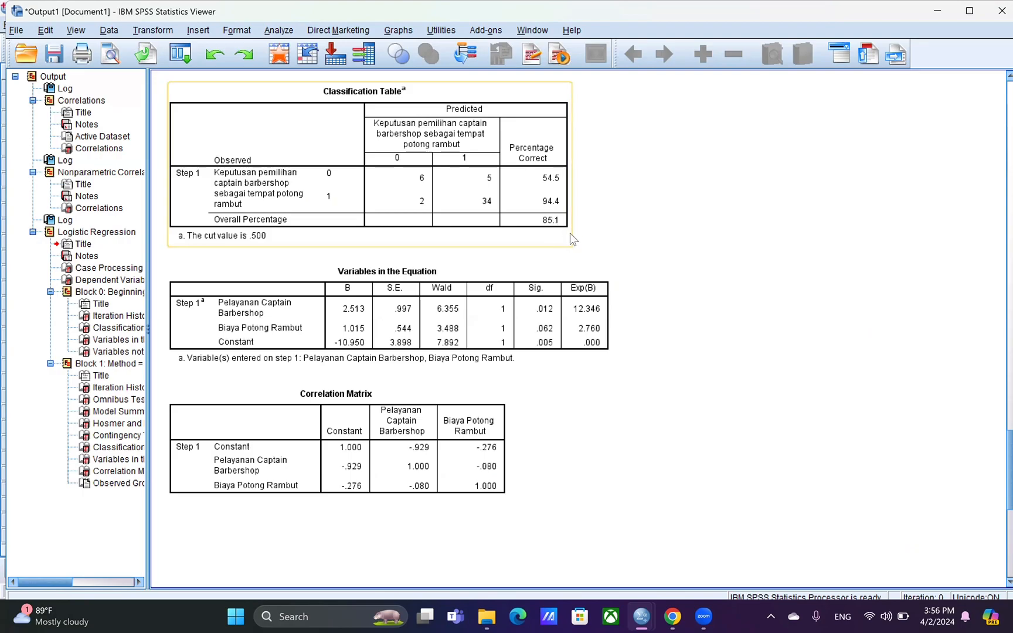
left_click(485, 265)
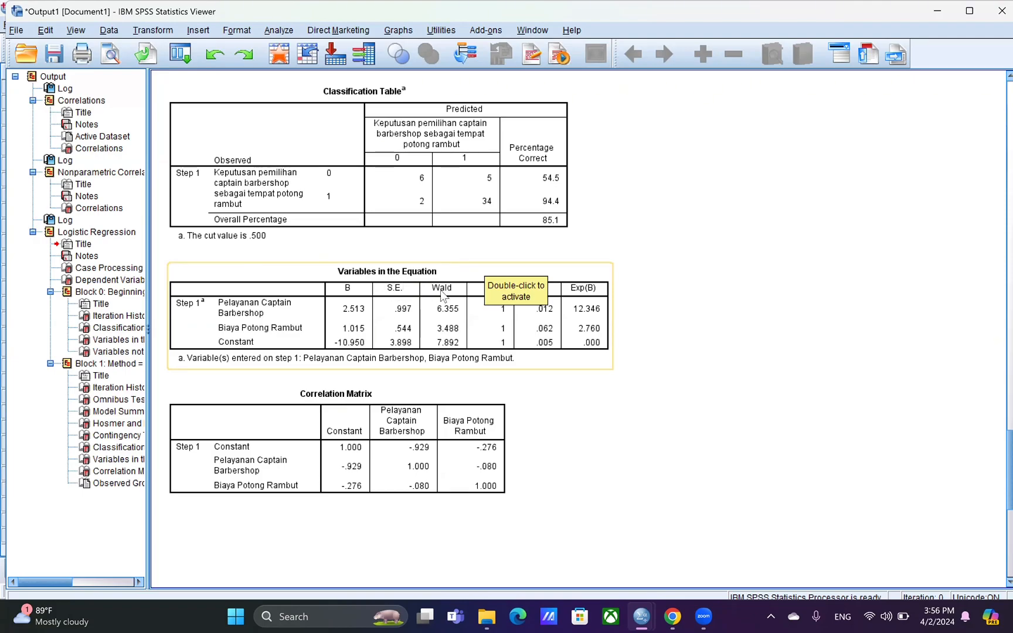
left_click(727, 339)
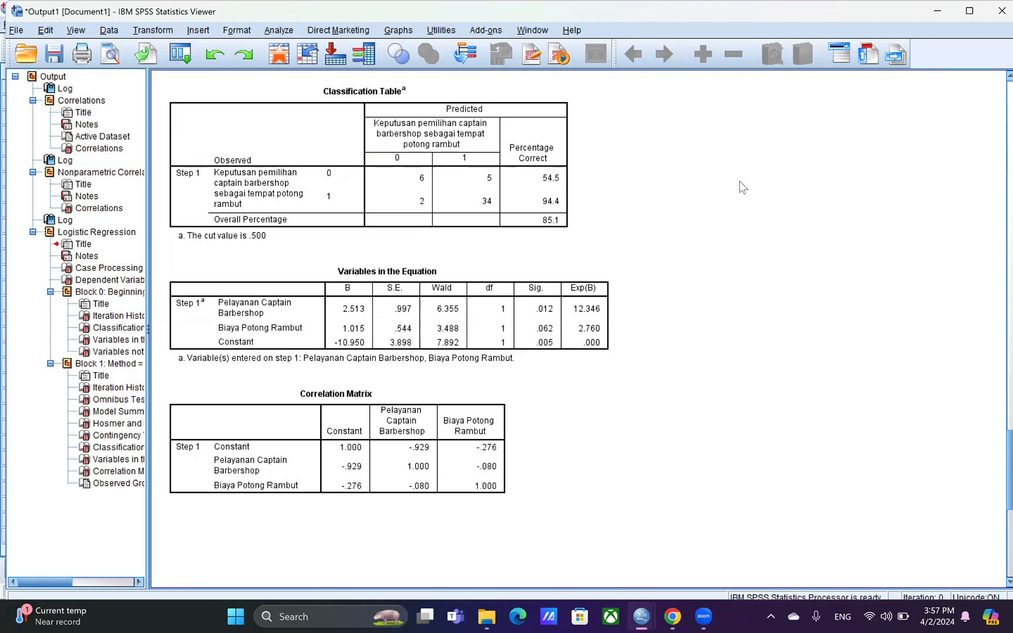
Return to the data editor showing the definitions of X1, X2 and Y.
mouse_move(642, 616)
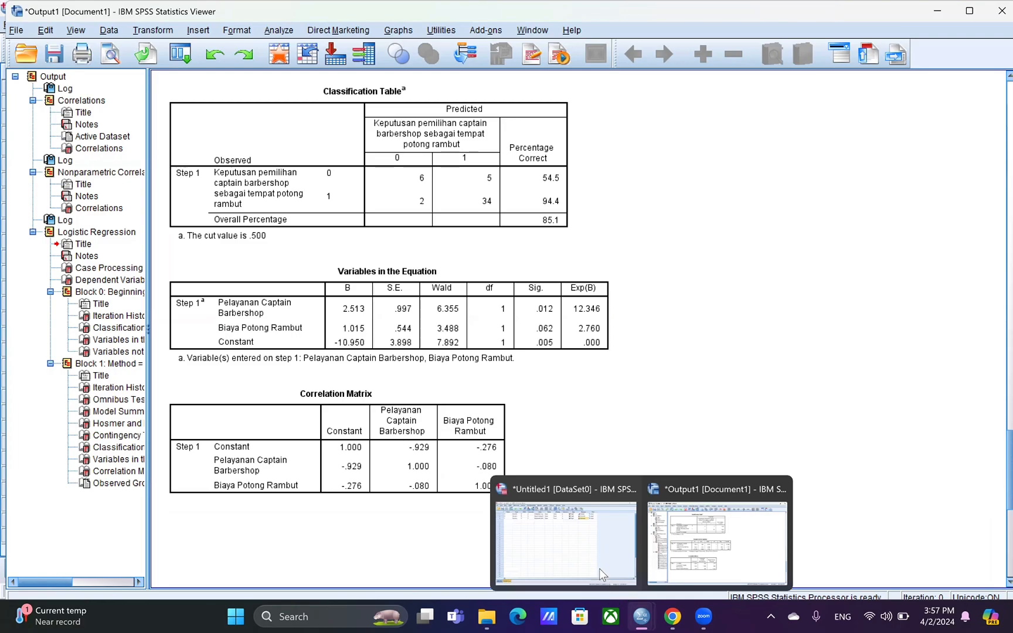
left_click(598, 566)
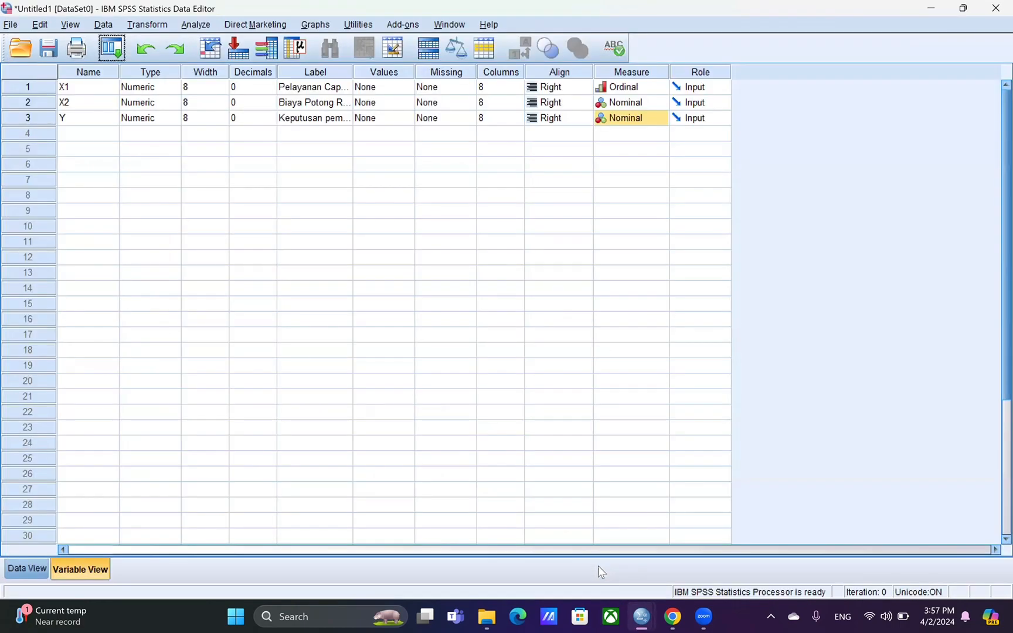